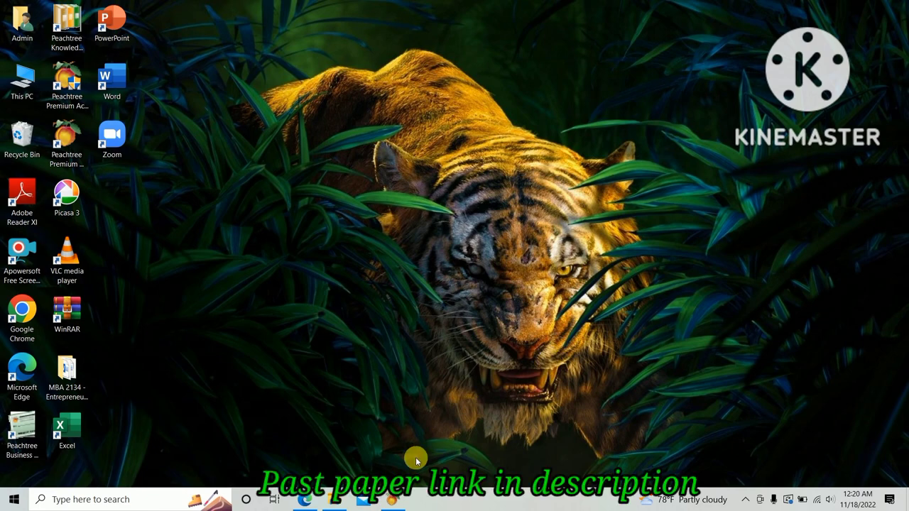
Step: Bring the CBA 2020 Paper 2.pdf exam paper to the front from the Edge taskbar preview
left_click(310, 504)
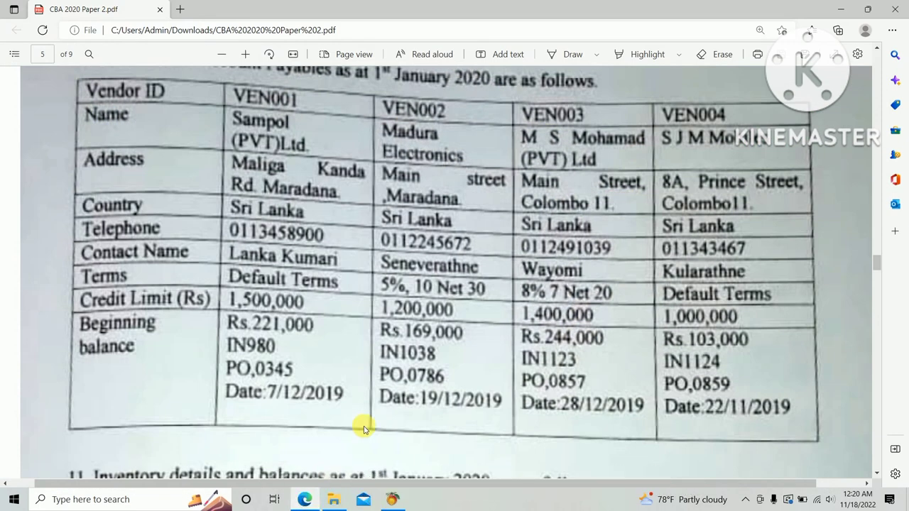
Step: Scroll the PDF up to show the full '10. Balances of Account Payables' table
scroll(361, 421, "up", 2)
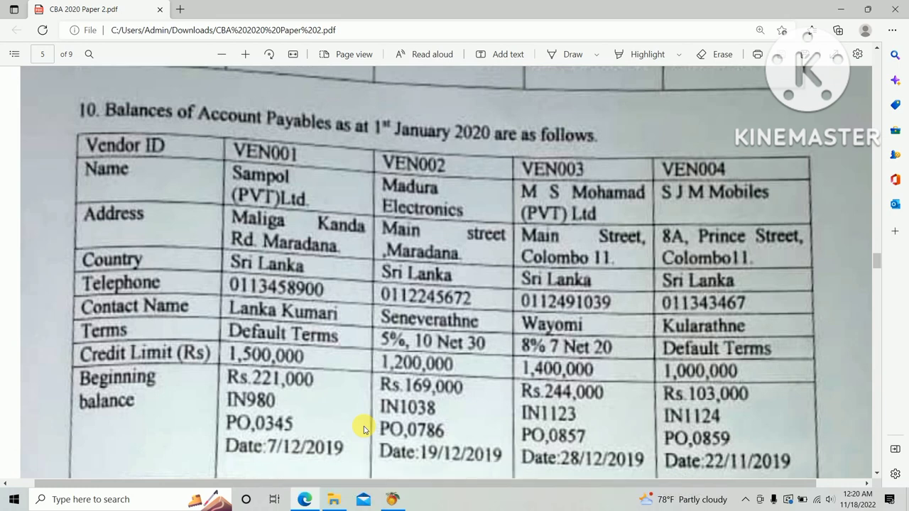
Step: Return to Peachtree, go to Vendors & Purchases and show the Vendors task menu
left_click(390, 500)
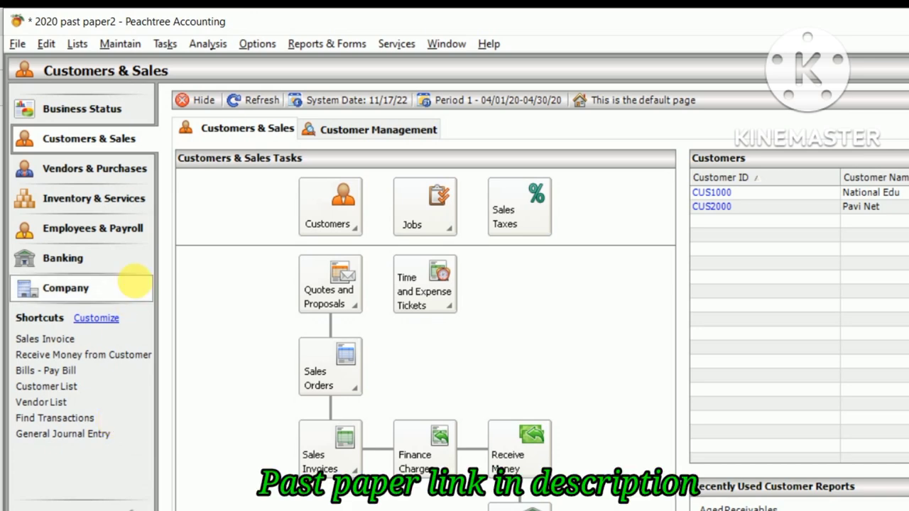
left_click(111, 163)
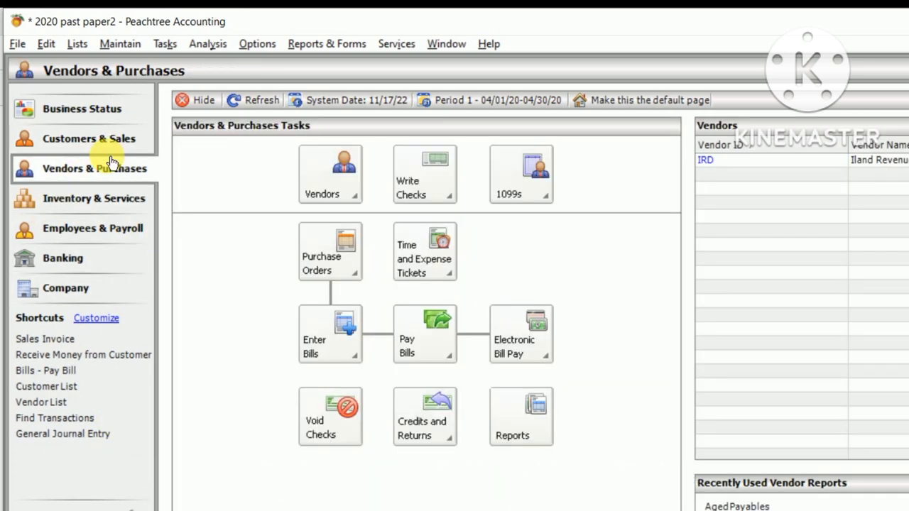
left_click(318, 180)
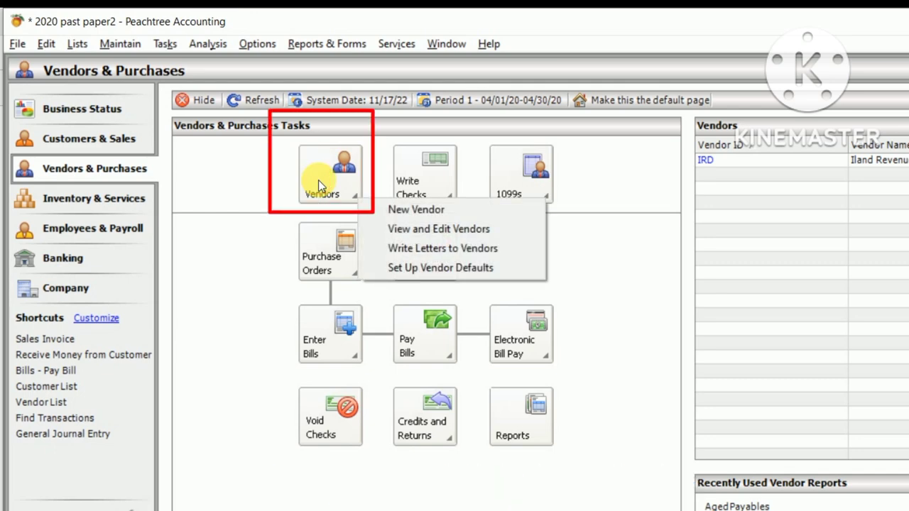
Step: Start a new vendor record with Vendor ID VEN001
left_click(421, 209)
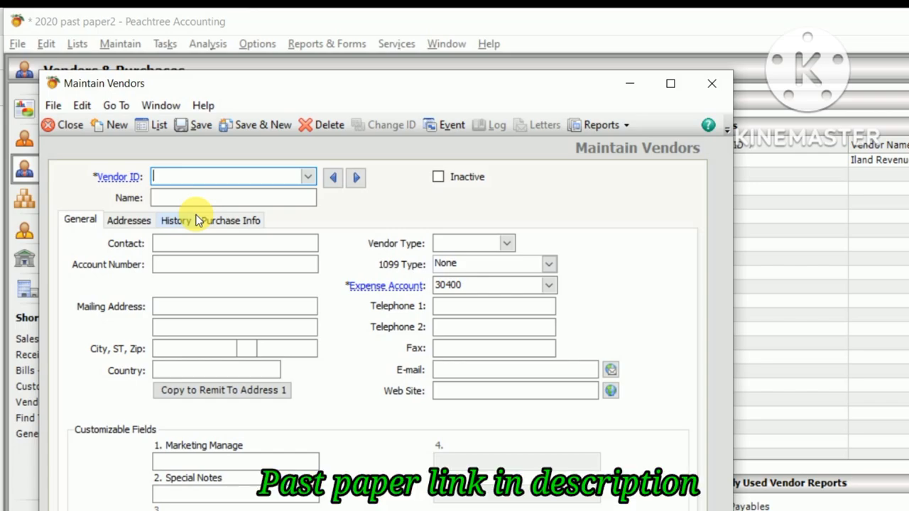
key("alt+Tab")
key("Tab")
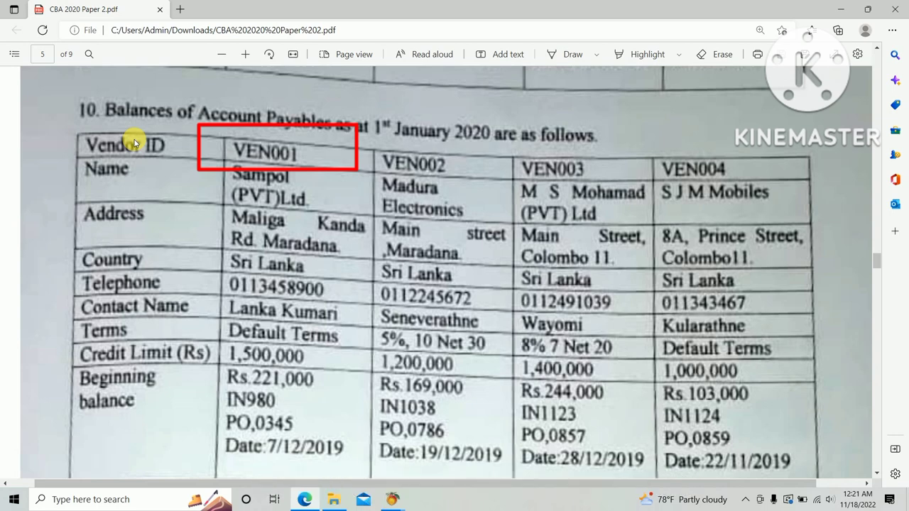
key("alt+Tab")
type("V")
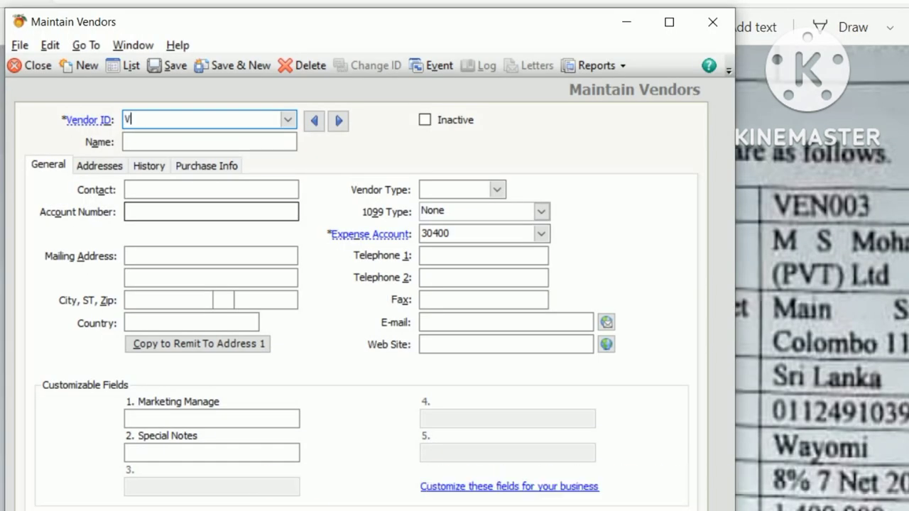
type("EN00")
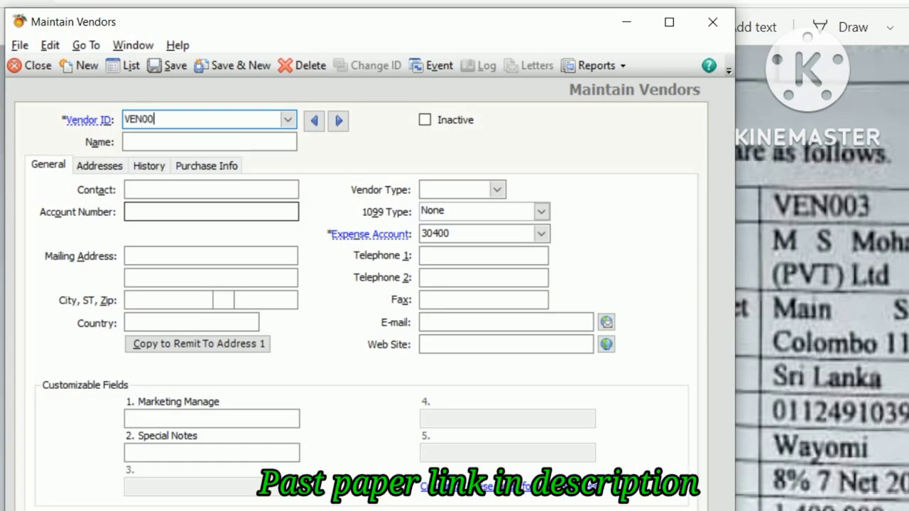
type("1")
key("Tab")
Step: Name the vendor Sampol (Pvt) Ltd, checking the spelling against the PDF
key("alt+Tab")
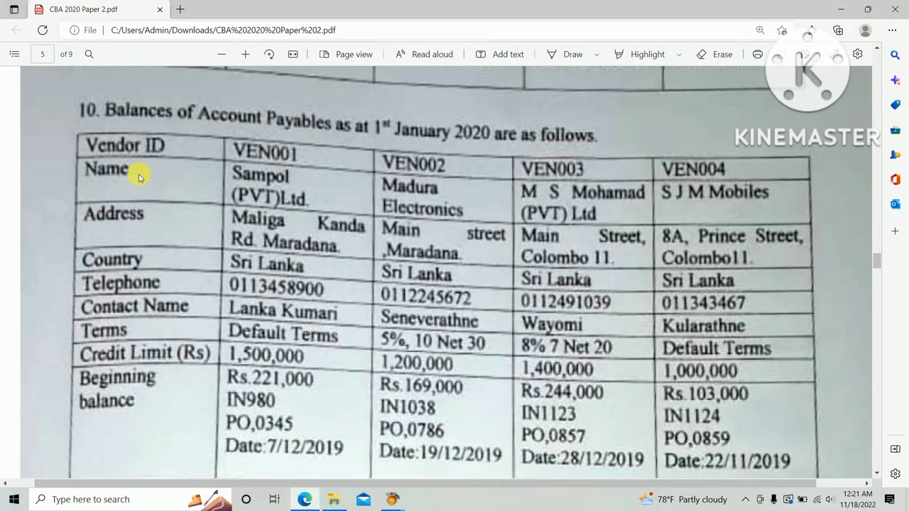
key("alt+Tab")
type("Sampo")
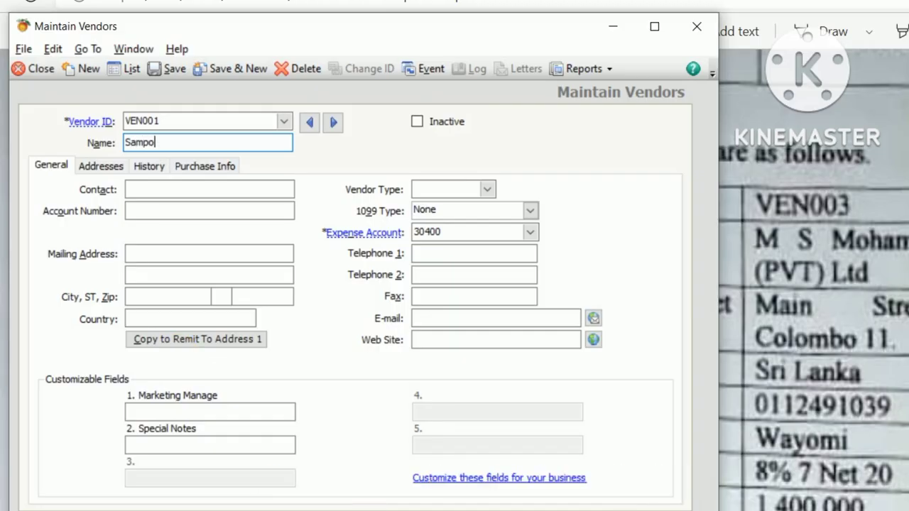
type("l (")
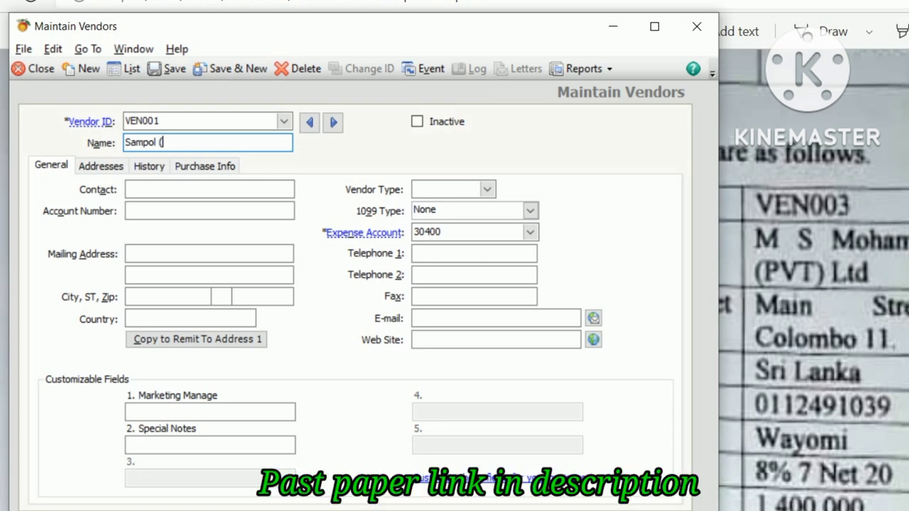
type("Pvt) Ltd")
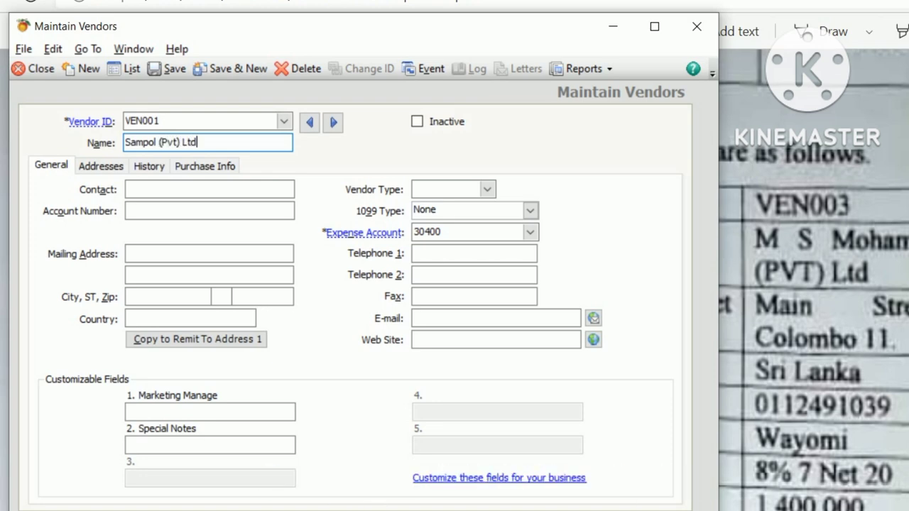
key("alt+Tab")
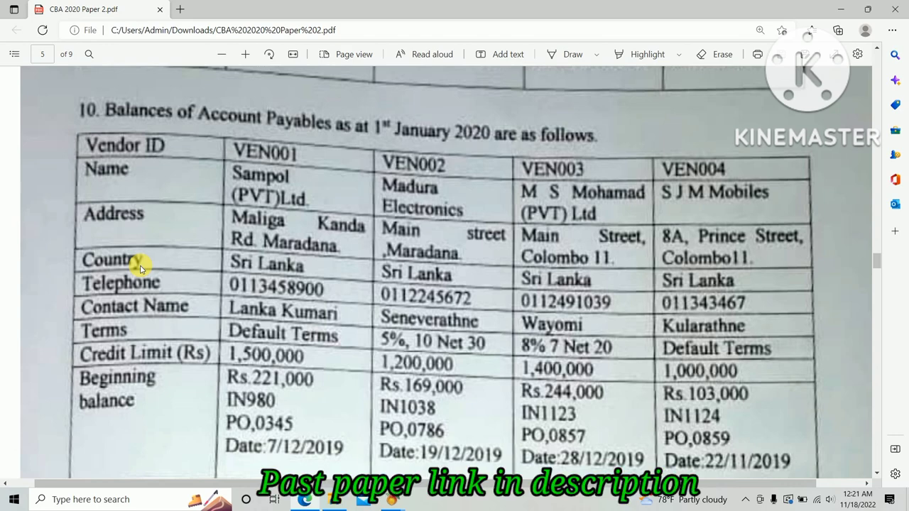
key("alt+Tab")
Step: Enter VEN001's two mailing address lines, correcting the street and town spellings
left_click(158, 200)
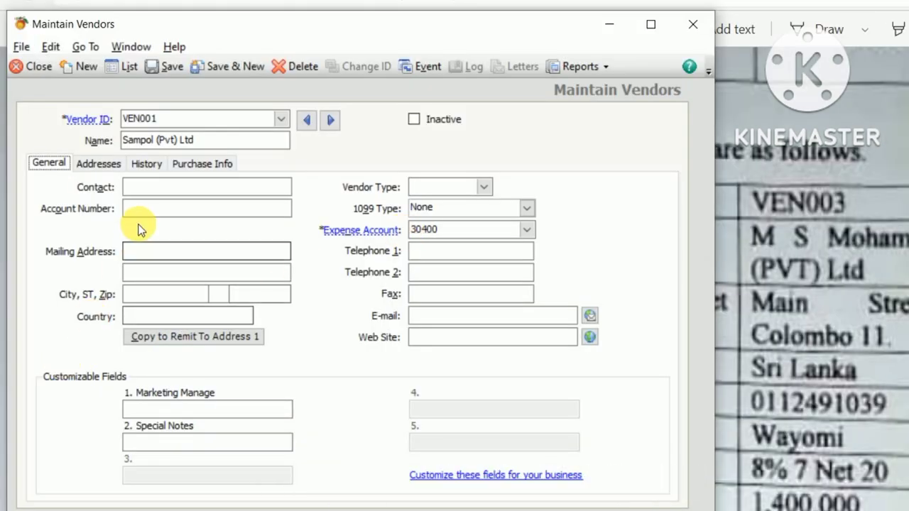
left_click(152, 252)
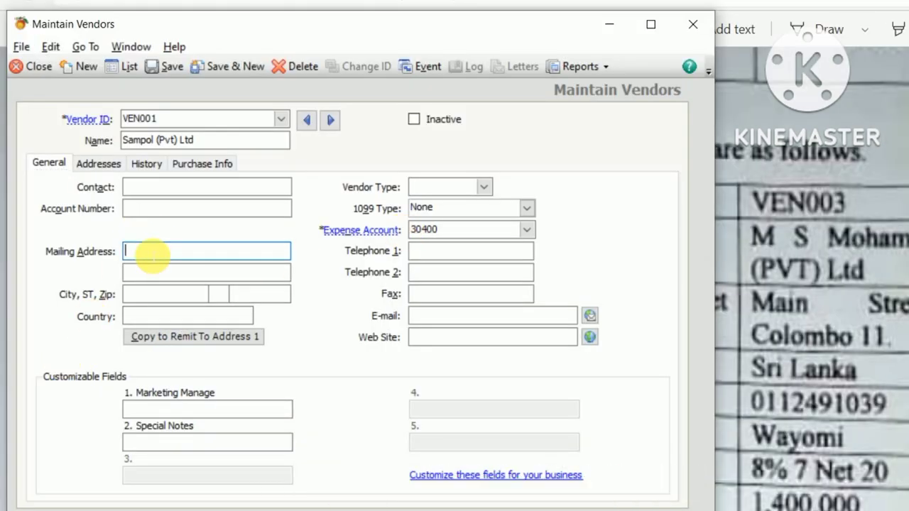
type("Mali")
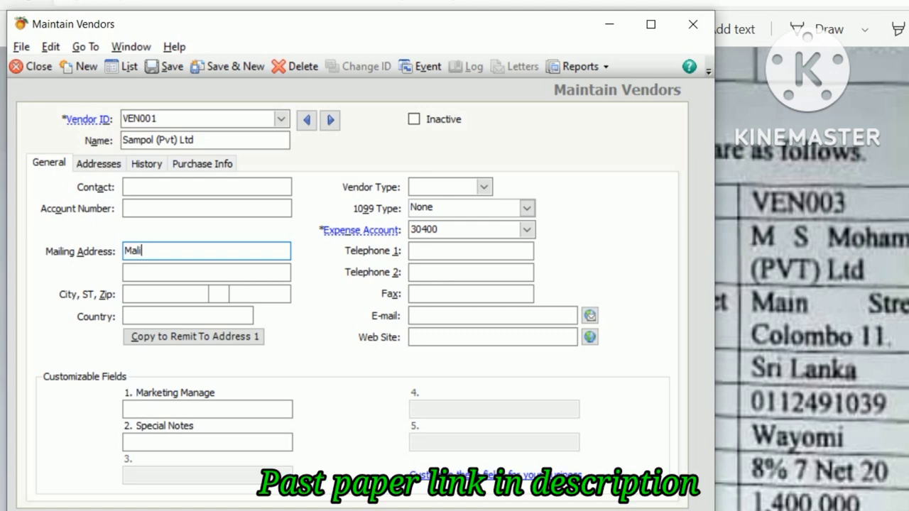
type("ga K")
type("nadi")
key("BackSpace")
key("BackSpace")
key("BackSpace")
key("BackSpace")
type("a")
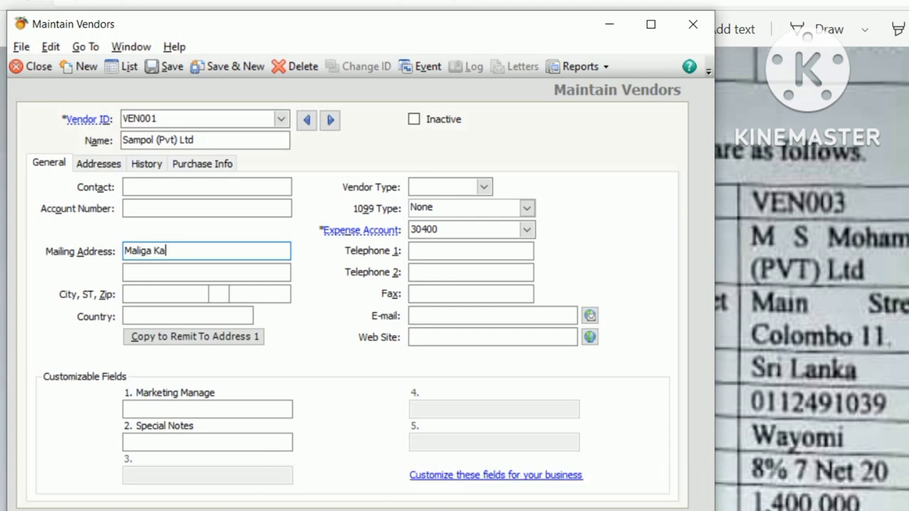
type("nda Road,")
left_click(206, 271)
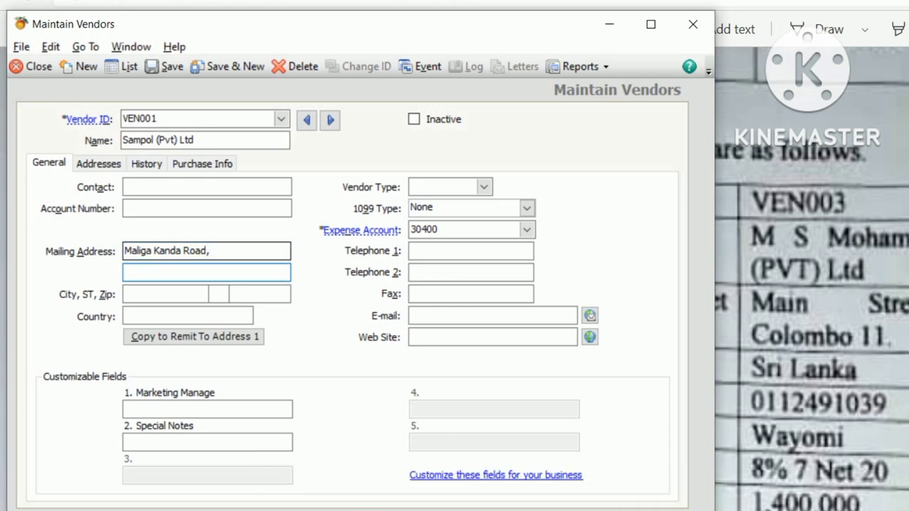
type("Maruda")
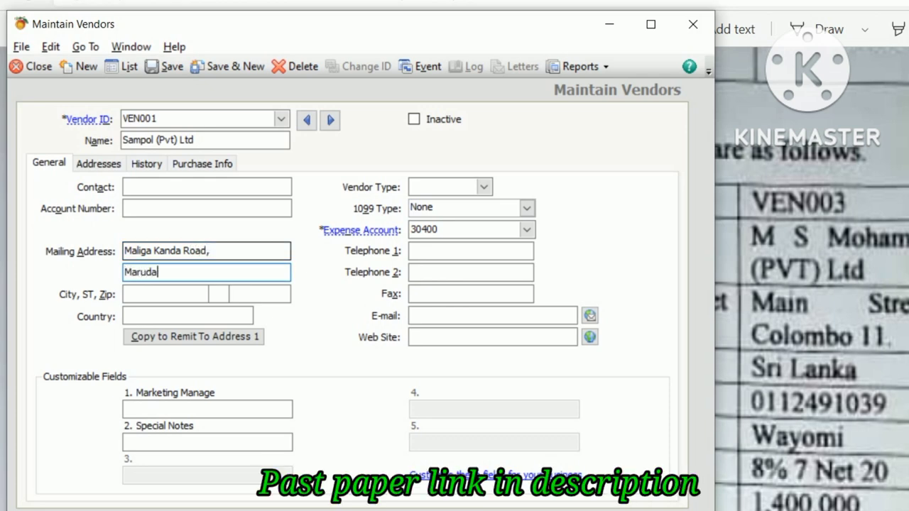
type("na")
key("Tab")
key("alt+Tab")
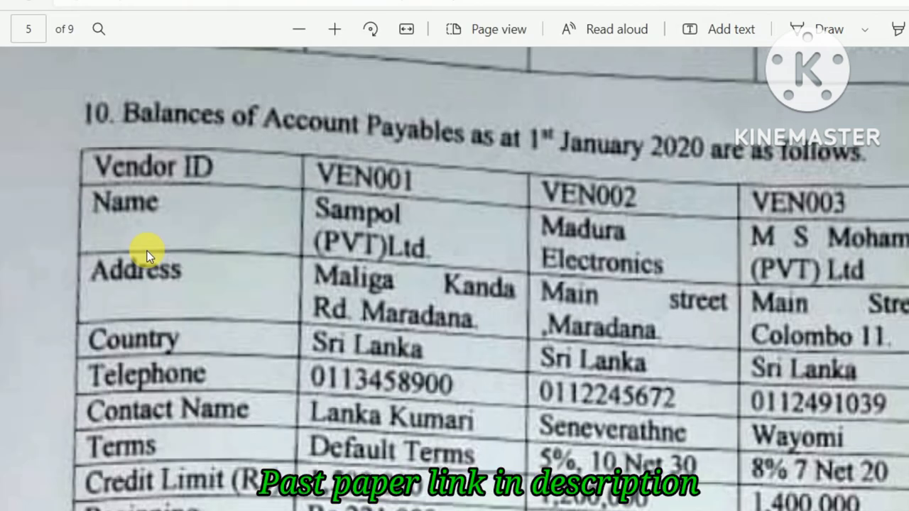
key("alt+Tab")
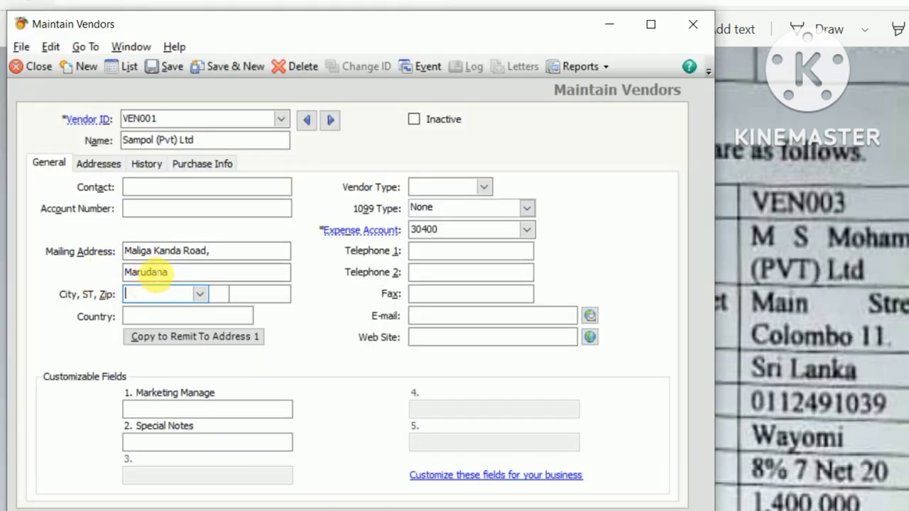
left_click(147, 273)
key("BackSpace")
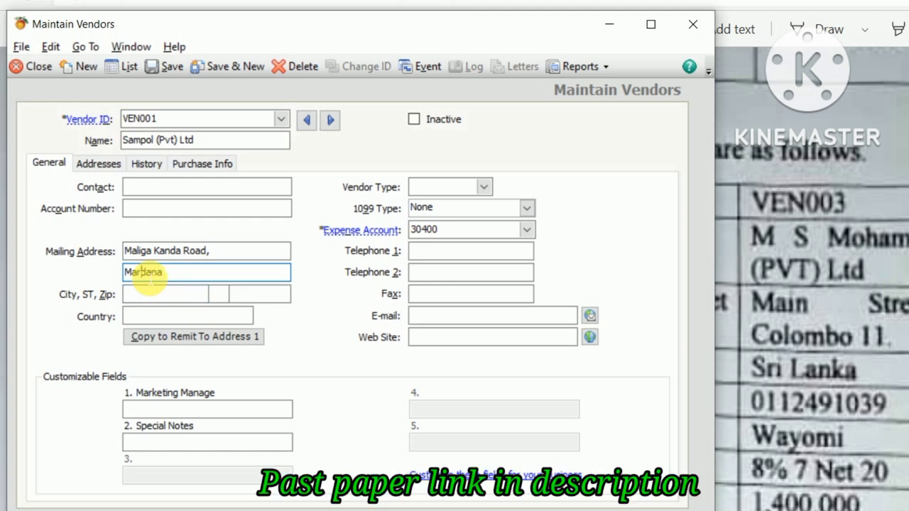
type("a")
key("alt+Tab")
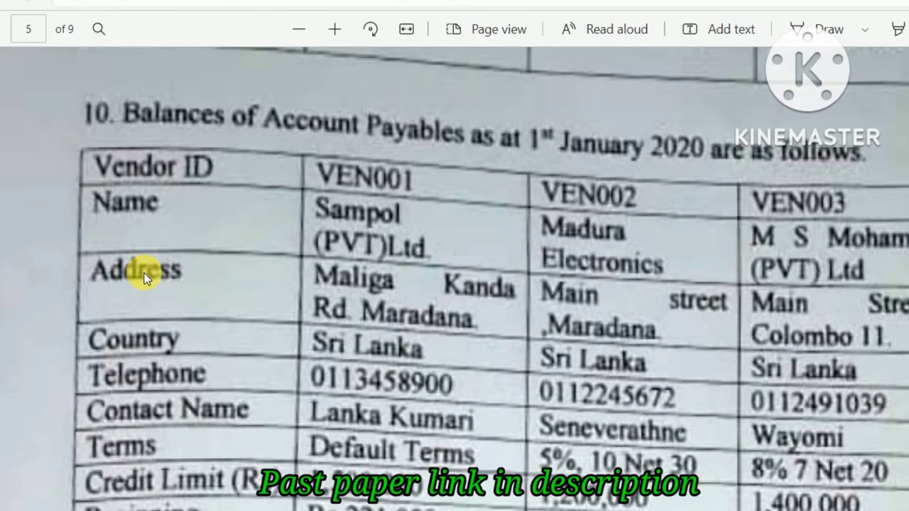
key("alt+Tab")
Step: Set VEN001's city to Maradana and country to Srilanka
left_click(152, 295)
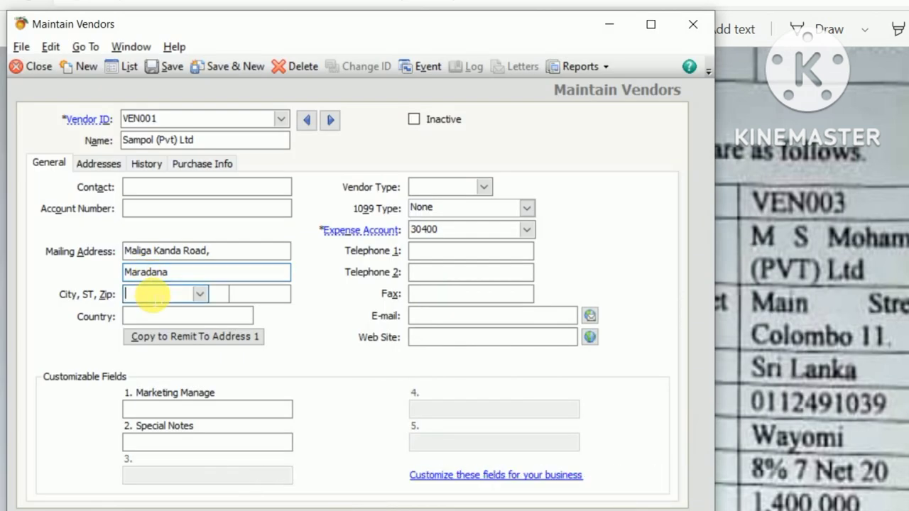
type("W")
key("BackSpace")
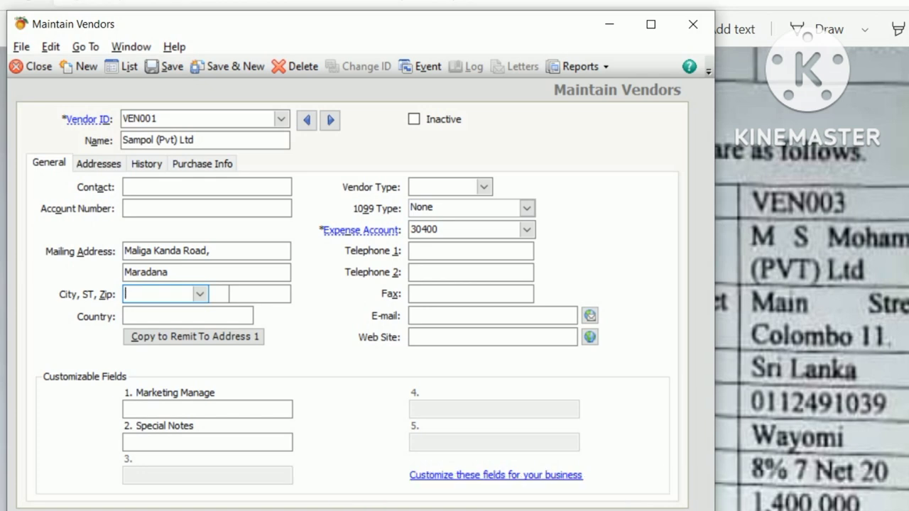
type("Maradana")
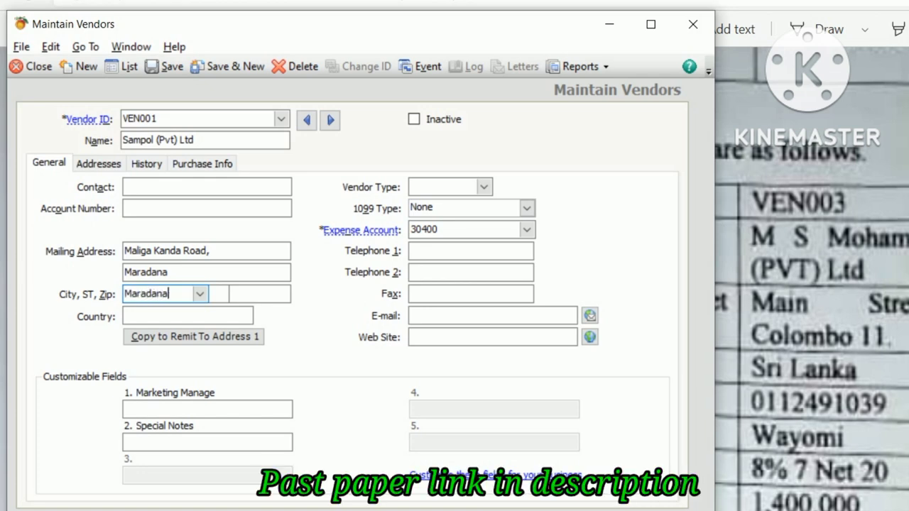
key("Tab")
key("Tab")
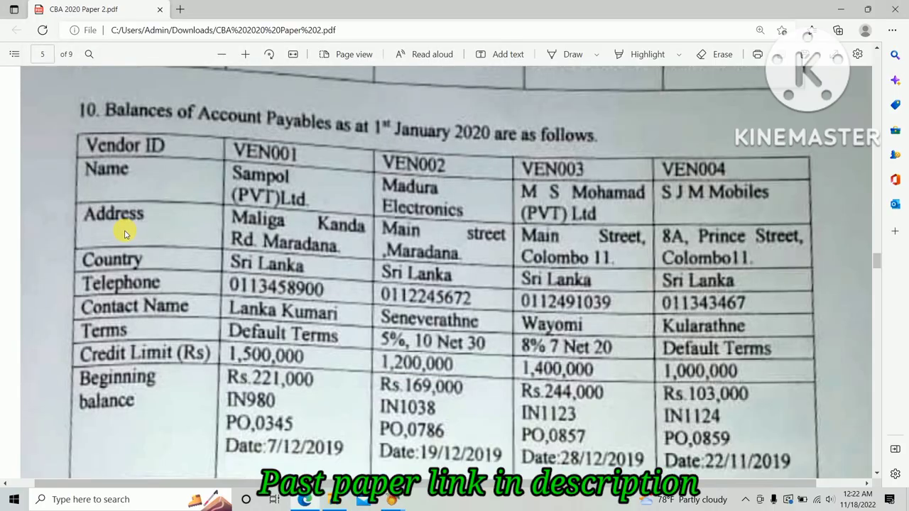
key("alt+Tab")
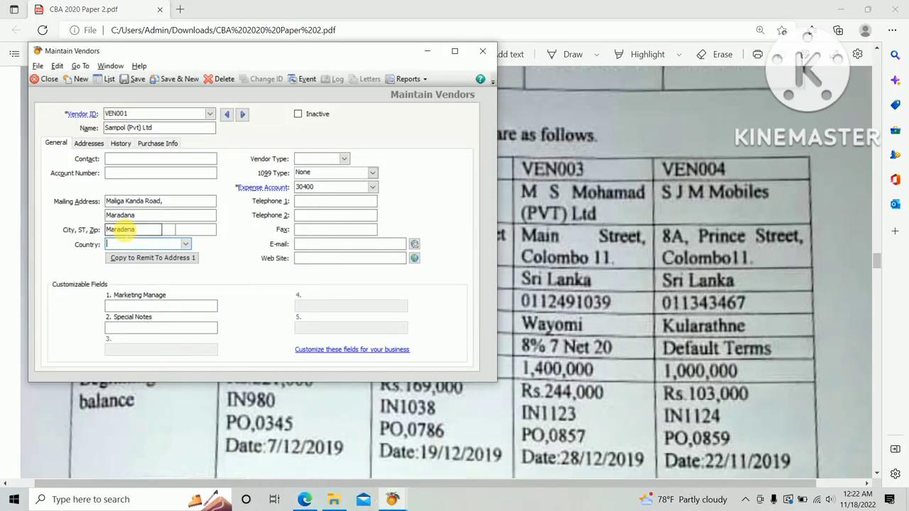
type("Srilanka")
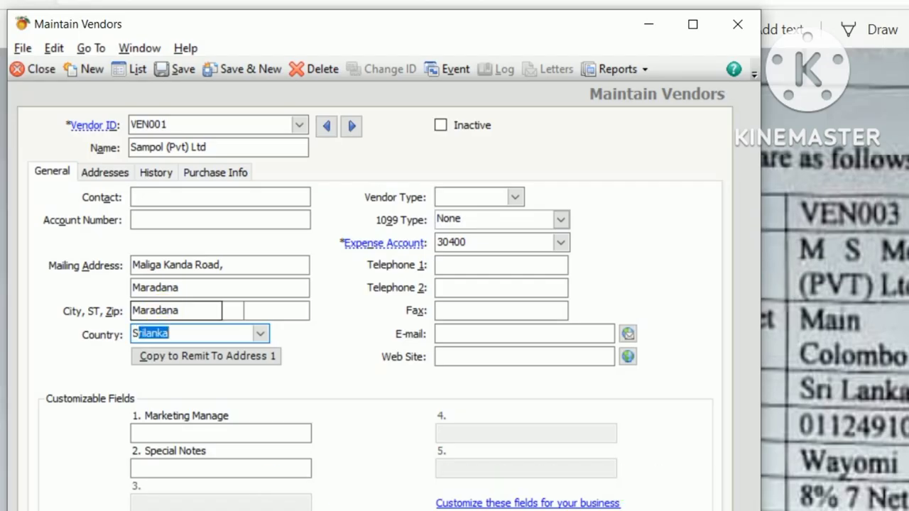
key("Tab")
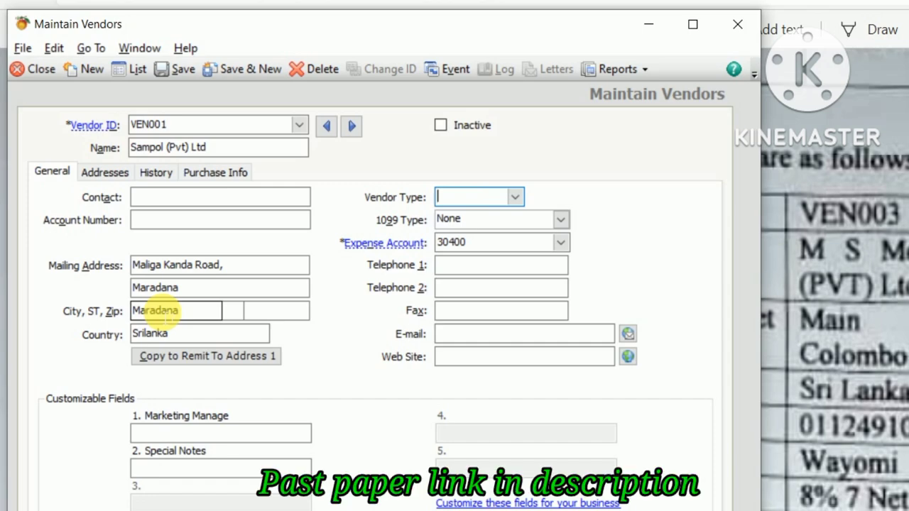
key("alt+Tab")
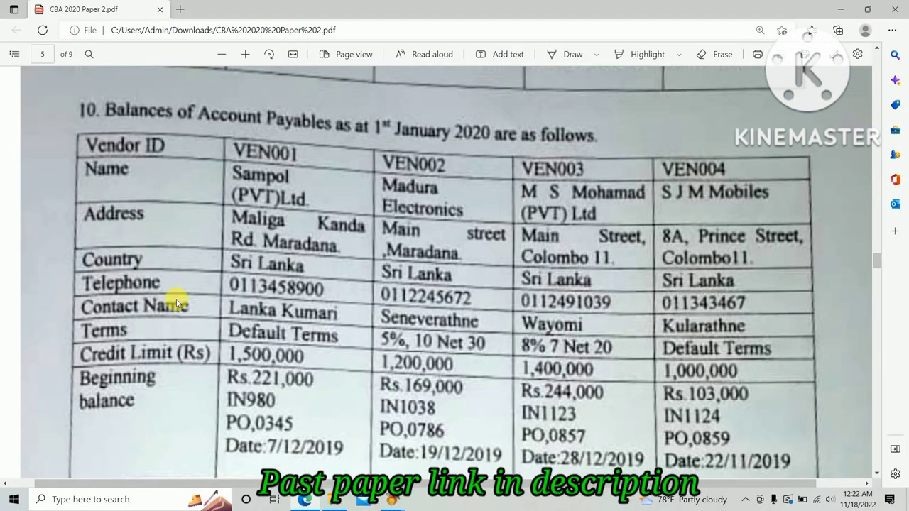
Step: Enter VEN001's Telephone 1 number as given in the past-paper table
key("alt+Tab")
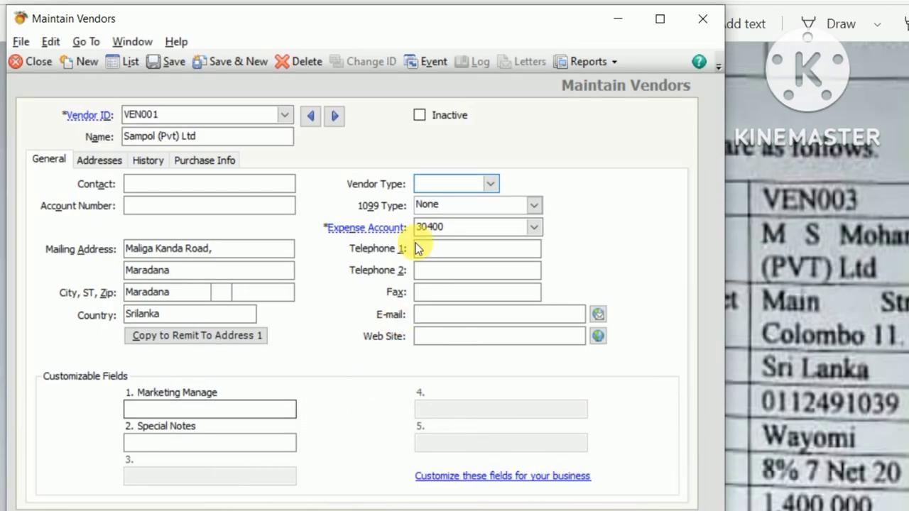
left_click(469, 250)
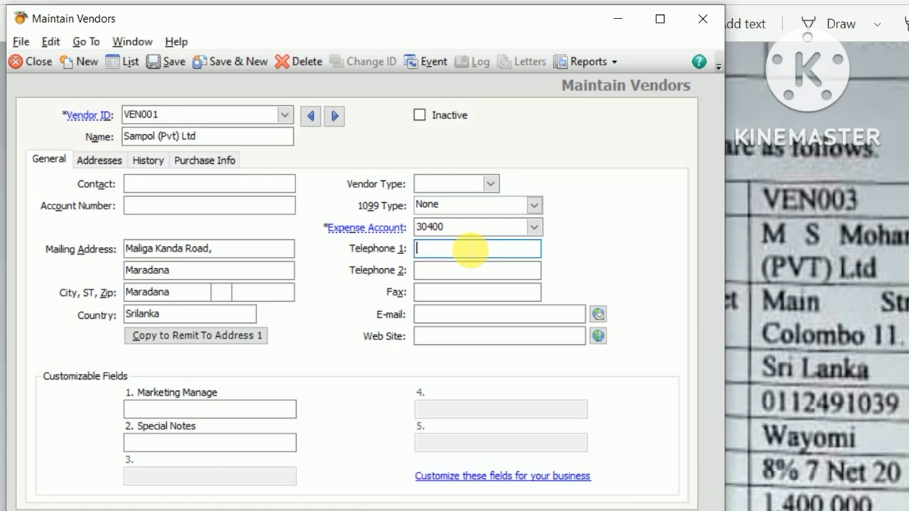
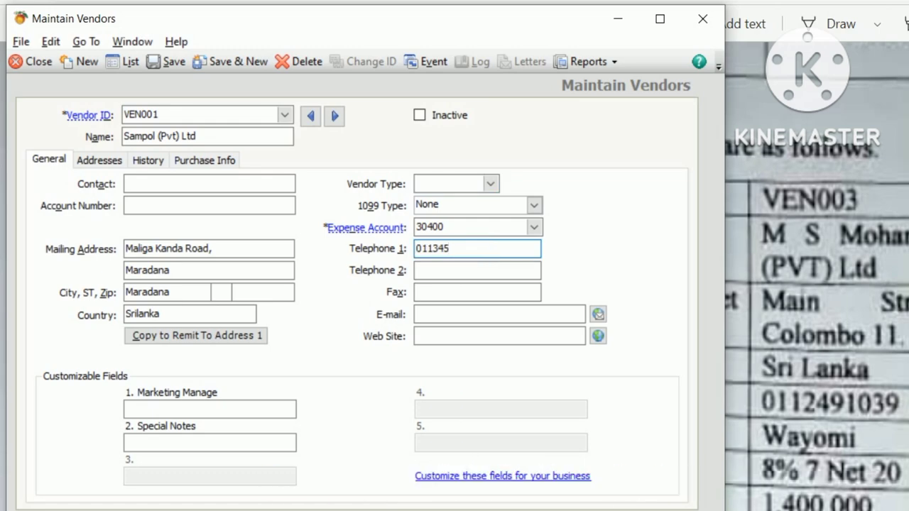
key("alt+Tab")
key("alt+Tab")
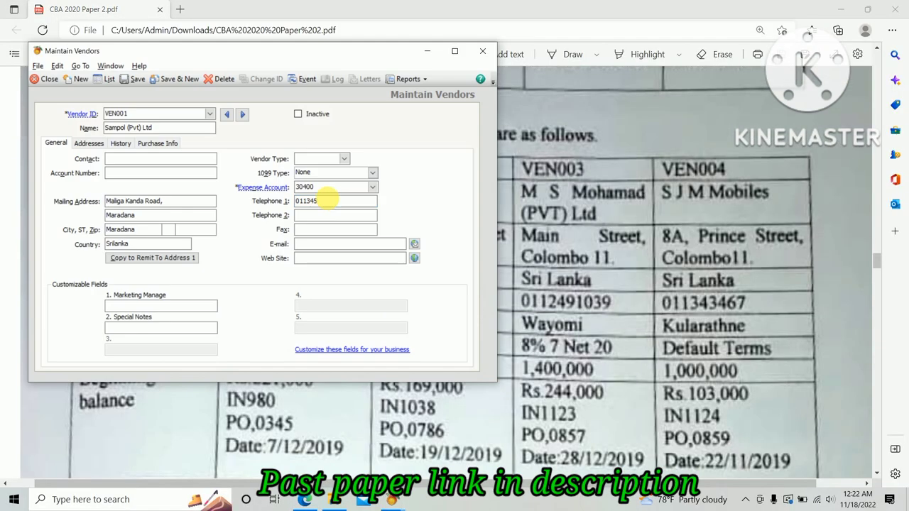
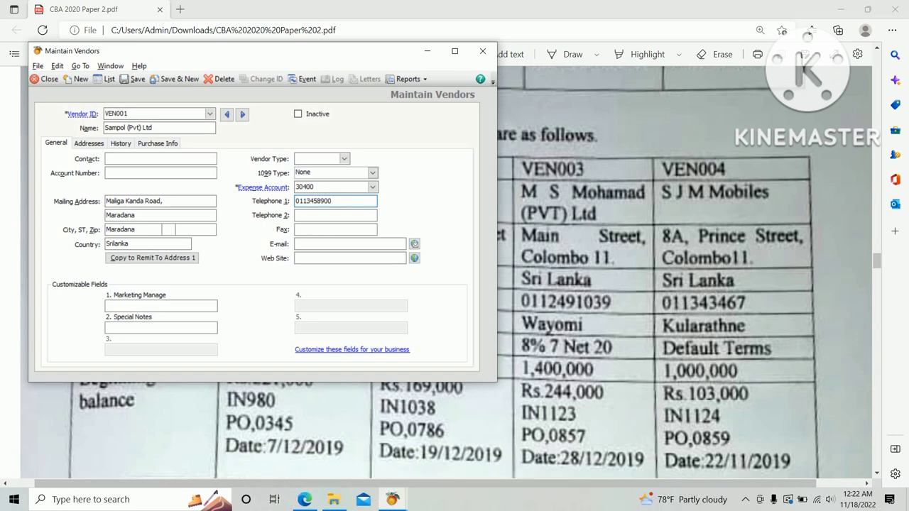
key("alt+Tab")
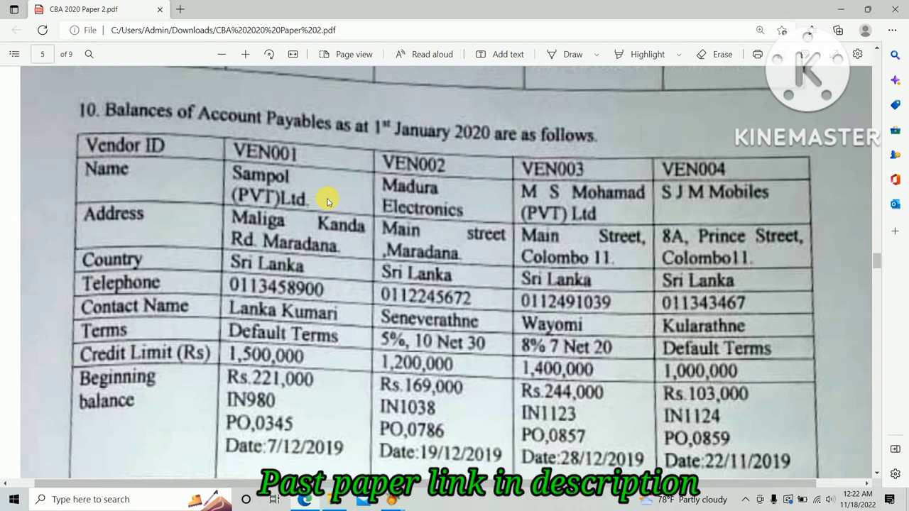
key("alt+Tab")
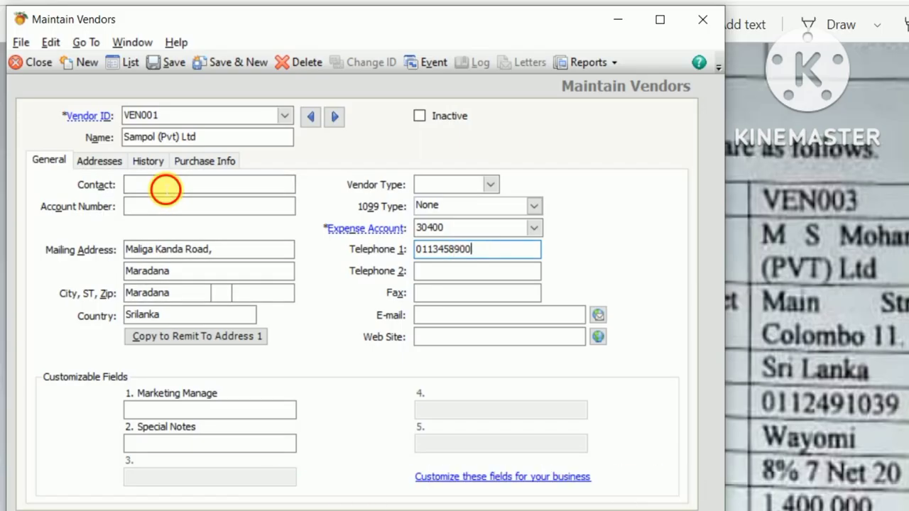
Step: Enter the contact person's name for VEN001 from the vendor table
left_click(165, 188)
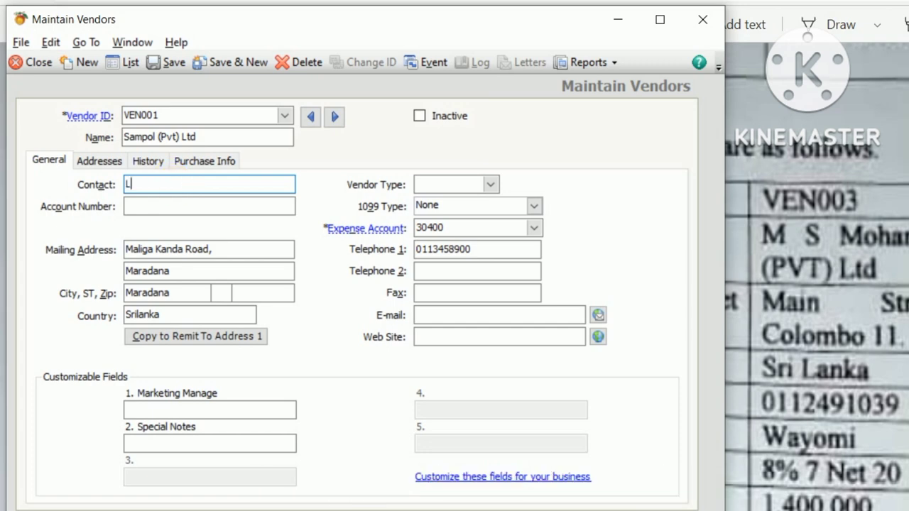
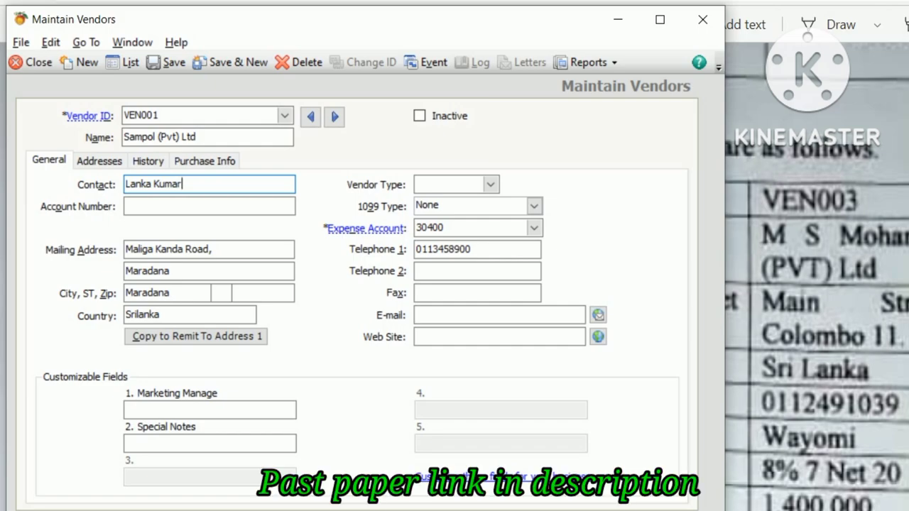
key("Tab")
key("alt+Tab")
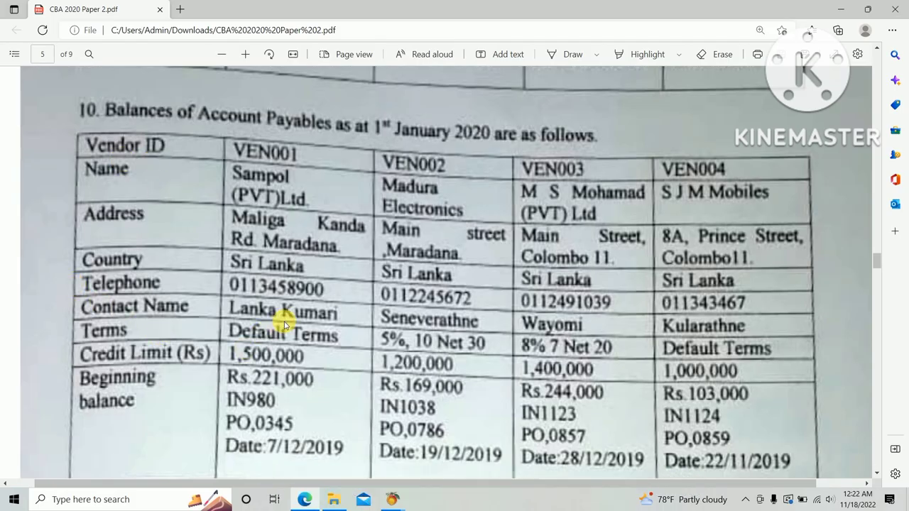
key("alt+Tab")
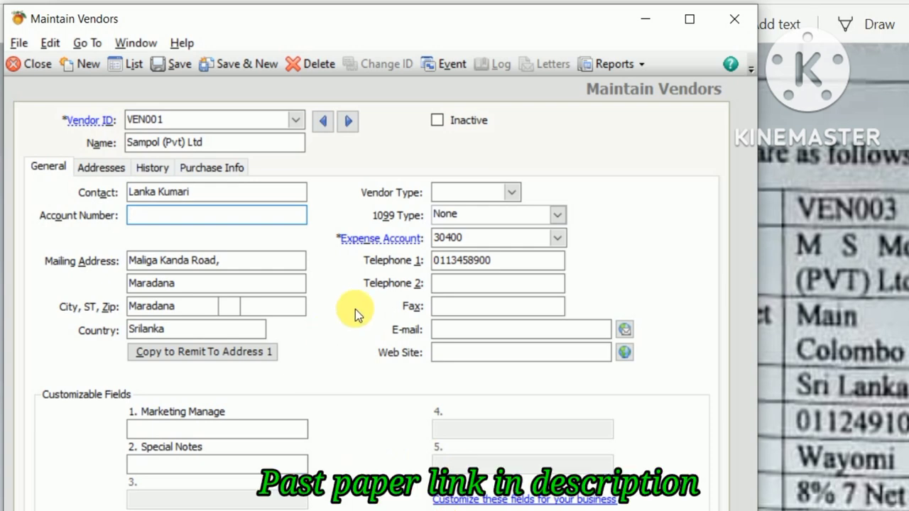
Step: Give VEN001 custom terms of 4% in 14 days, net 30, credit limit 1,500,000.00, and save it
left_click(206, 167)
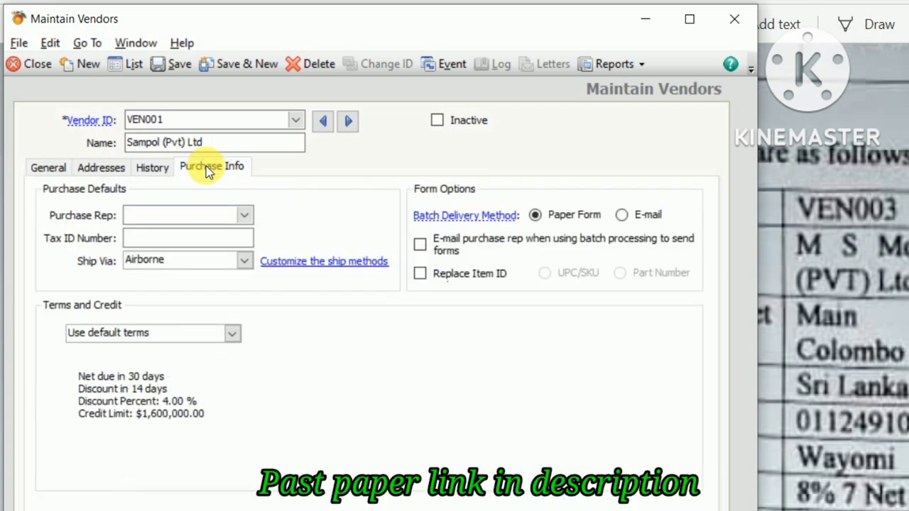
left_click(232, 334)
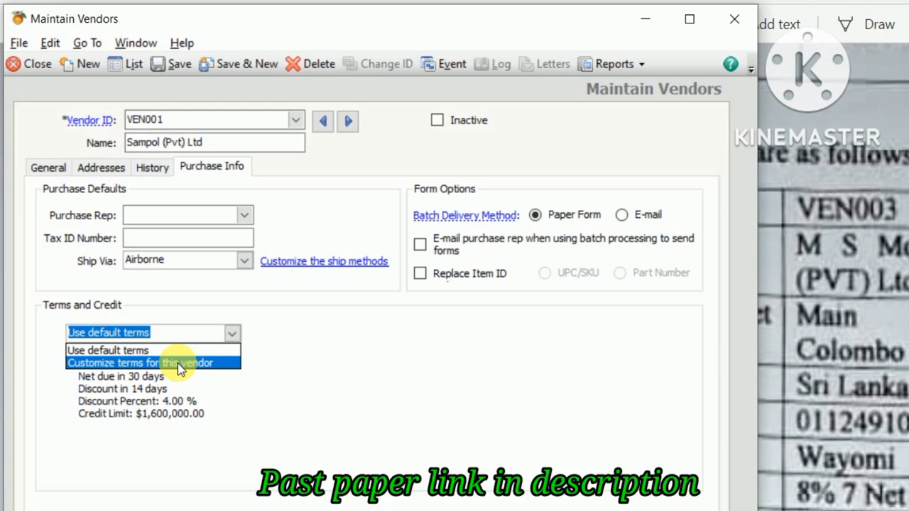
left_click(177, 363)
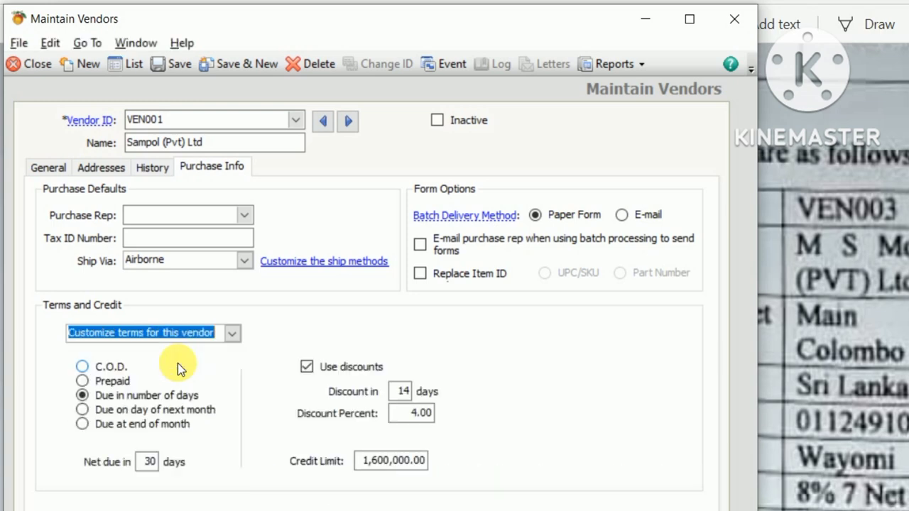
left_click(399, 412)
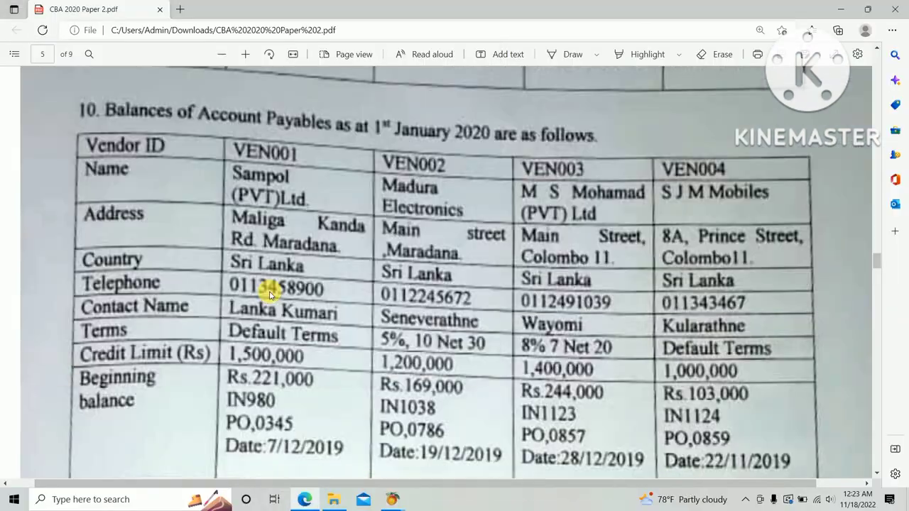
key("alt+Tab")
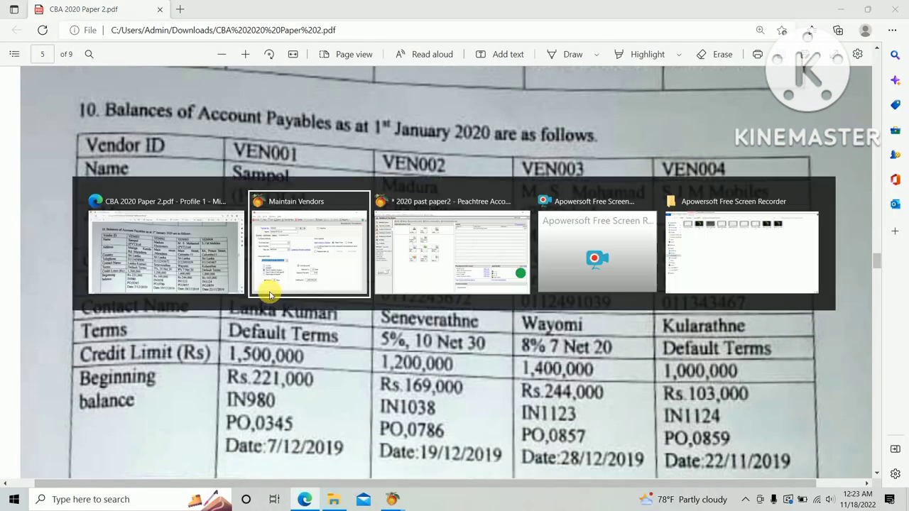
left_click(403, 472)
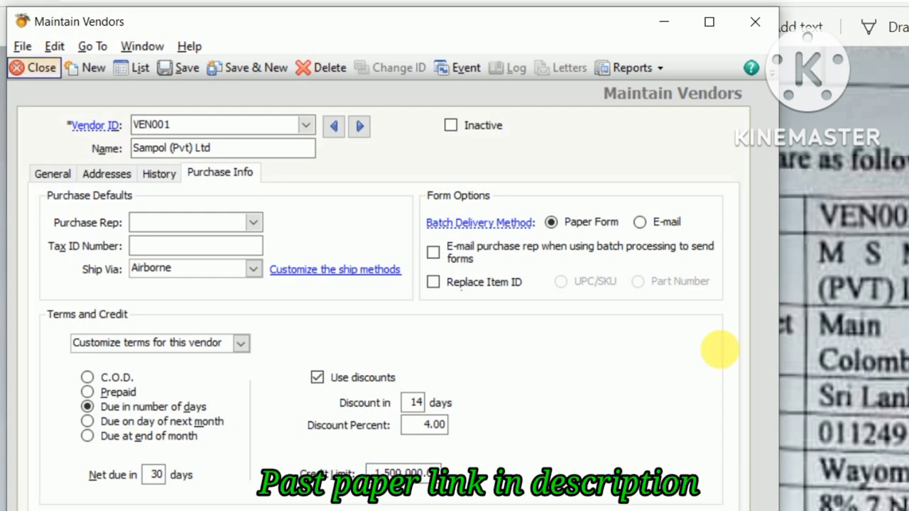
key("alt+Tab")
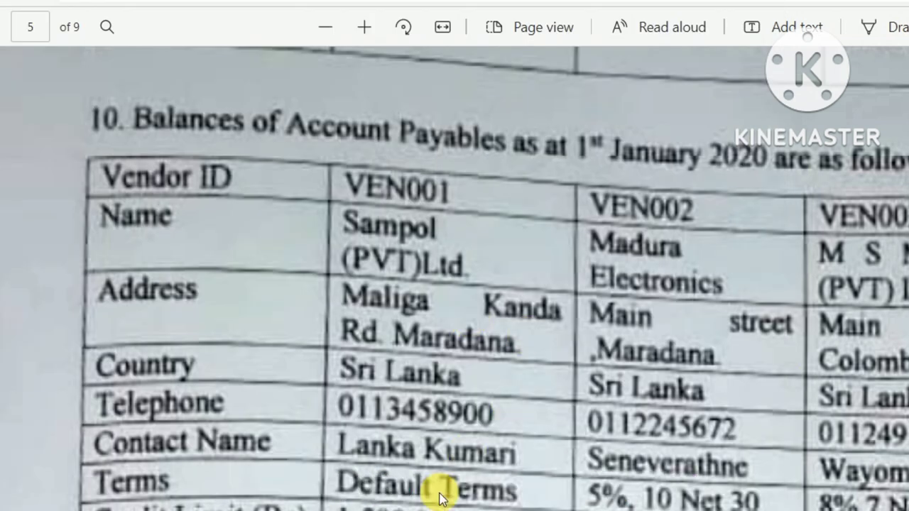
scroll(436, 487, "down", 1)
key("alt+Tab")
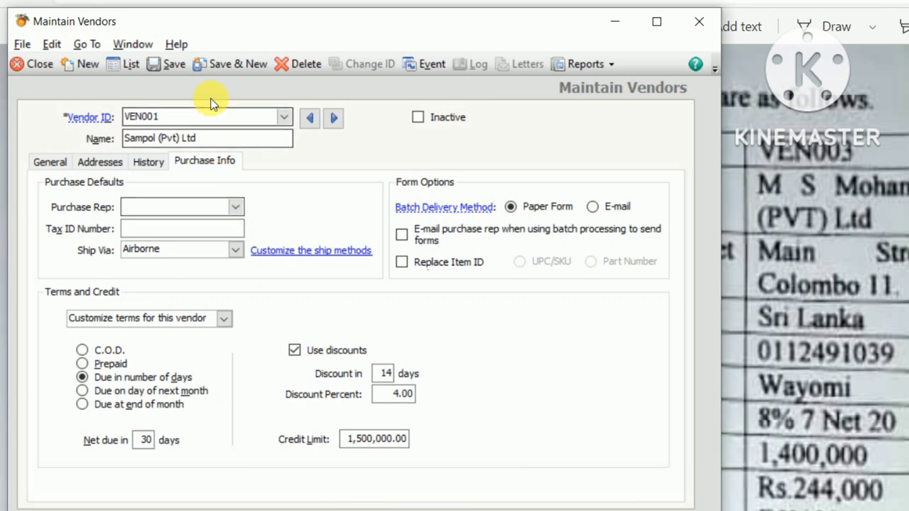
left_click(157, 64)
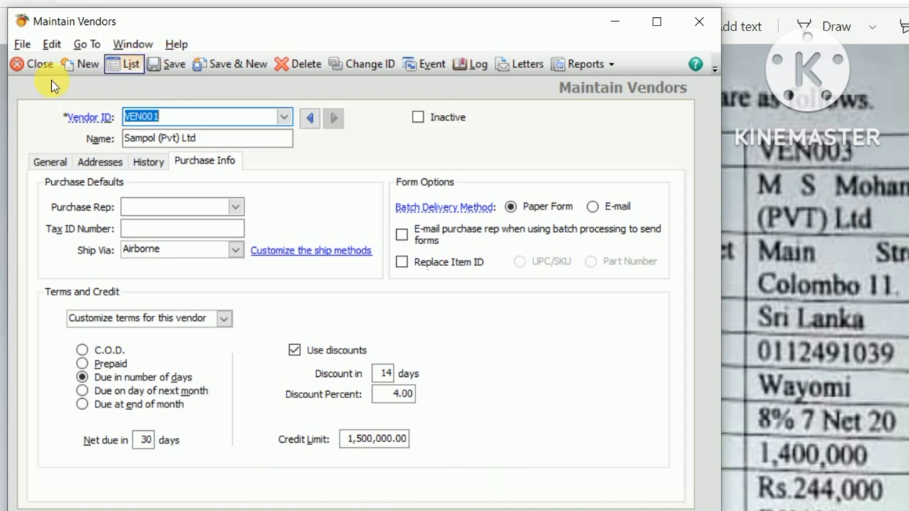
left_click(141, 164)
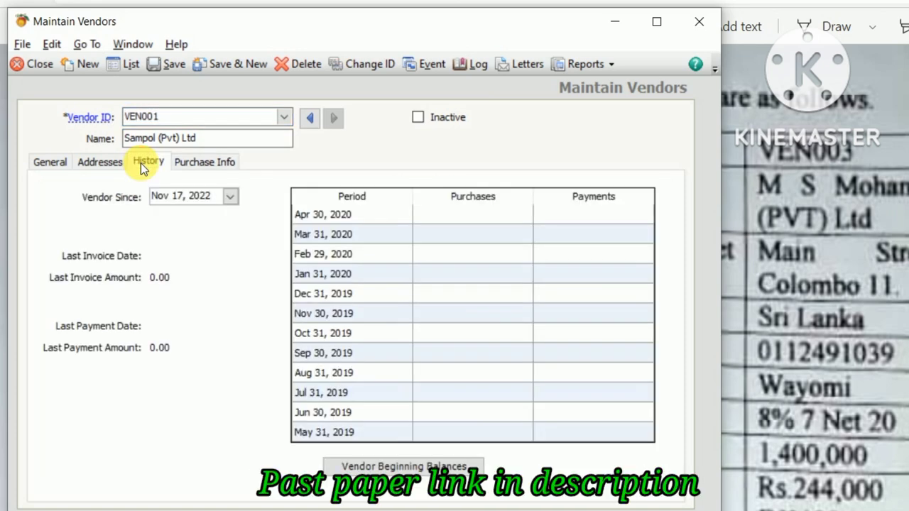
Step: Add beginning-balance invoice IN980 for VEN001 dated Dec 7, 2019
left_click(407, 466)
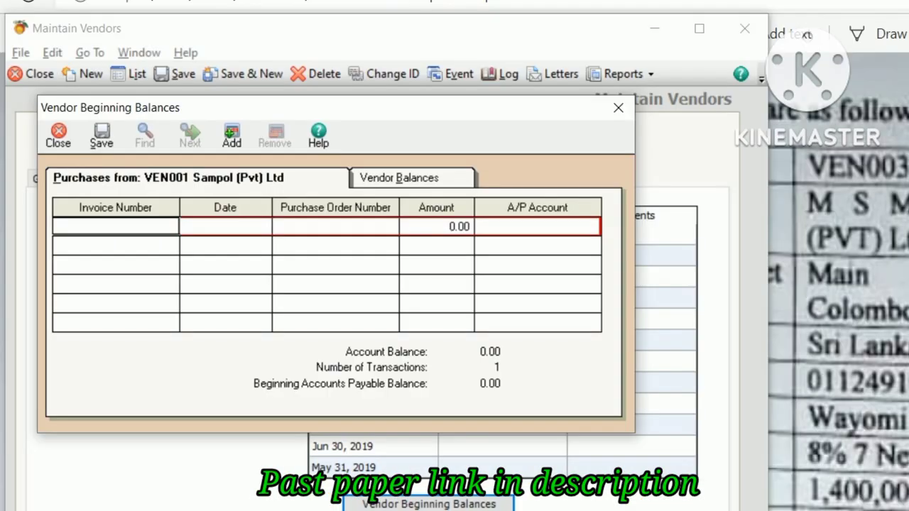
type("IN980")
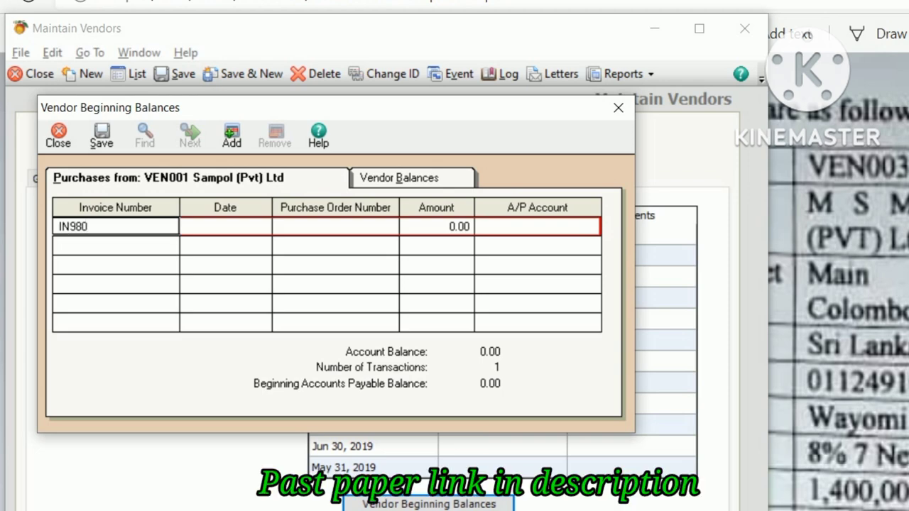
key("Tab")
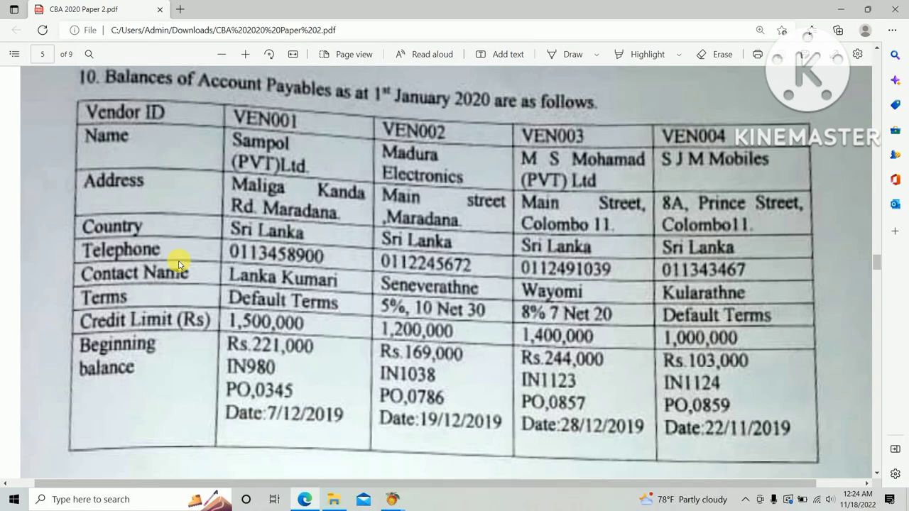
key("alt+Tab")
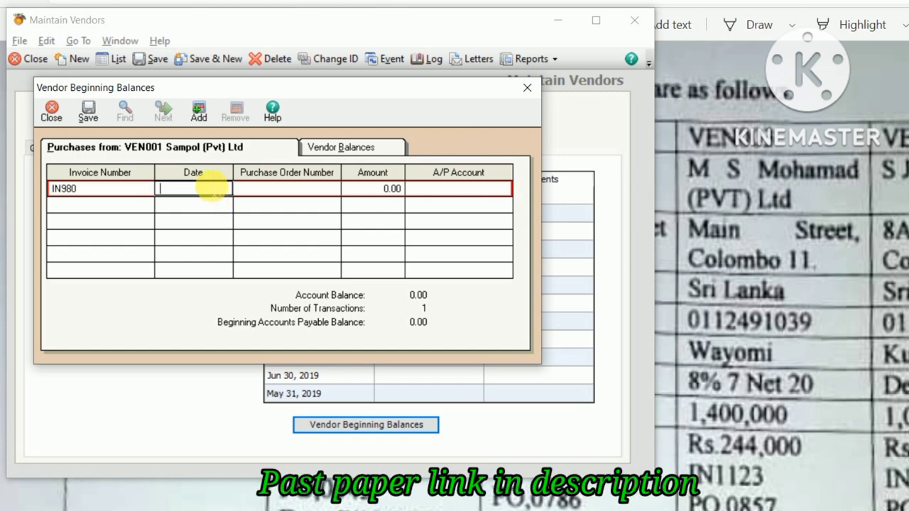
left_click(213, 186)
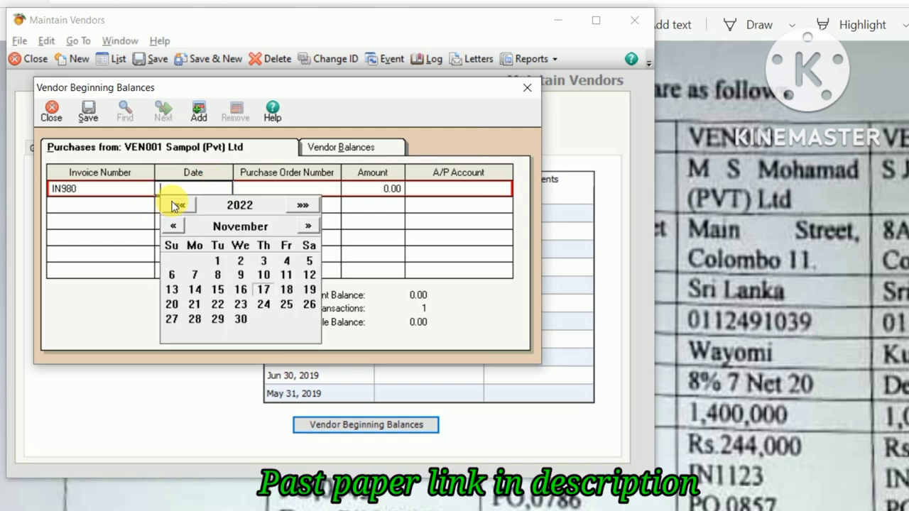
left_click(178, 205)
left_click(177, 205)
left_click(178, 205)
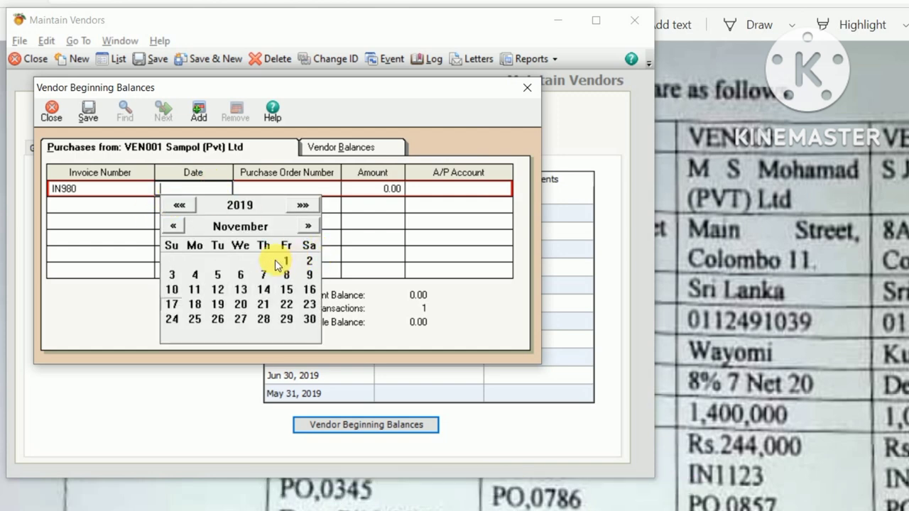
left_click(306, 225)
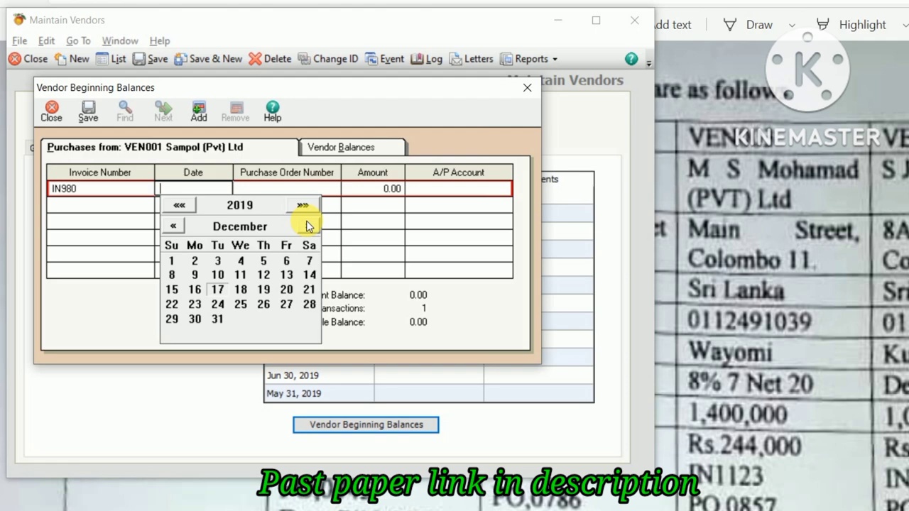
left_click(307, 262)
left_click(307, 264)
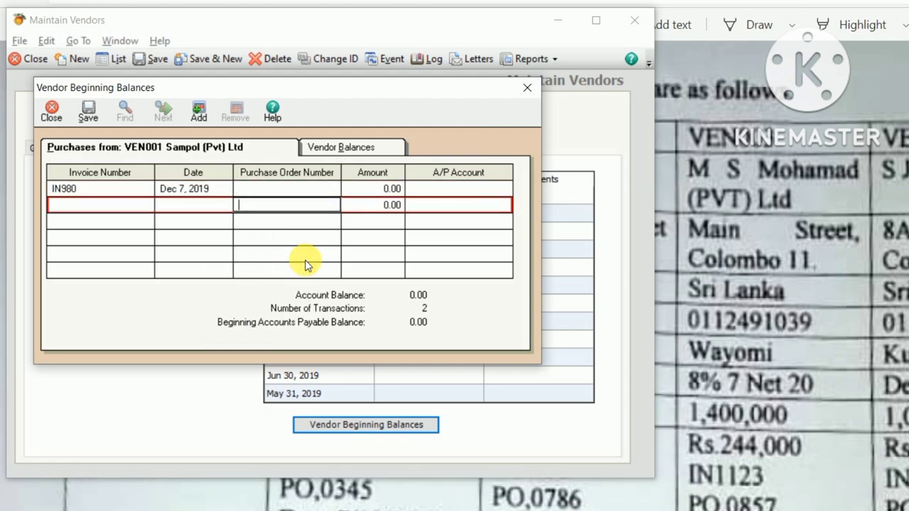
left_click(277, 190)
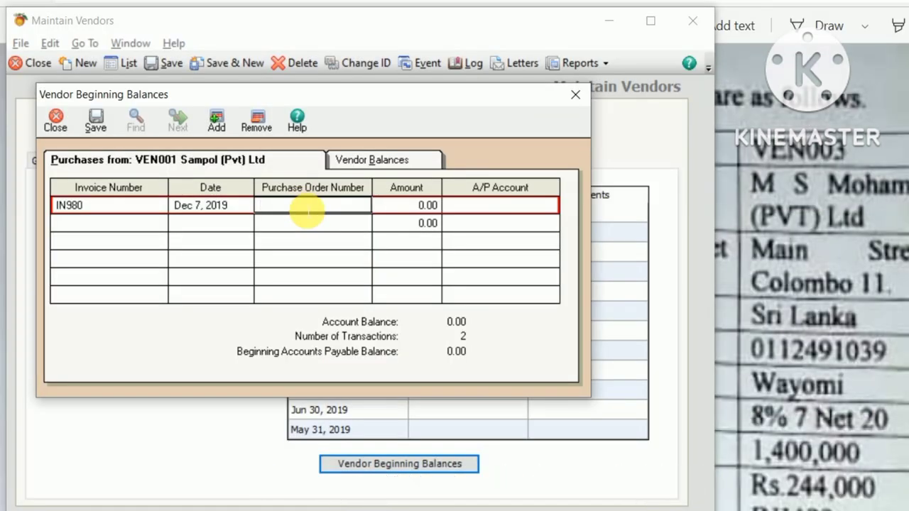
Step: Complete the IN980 row with PO0345, 221,000.00 and A/P account 20700, then save it
type("PO")
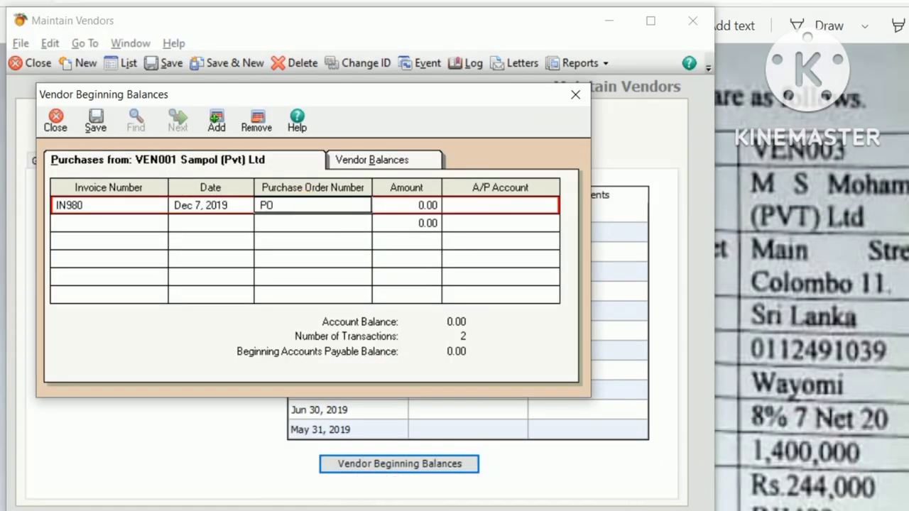
type("0345")
key("Tab")
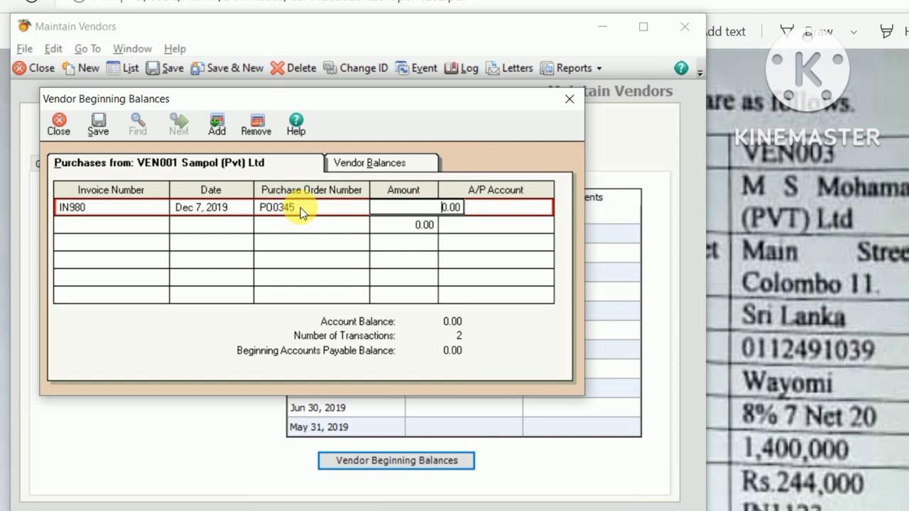
type("221000")
key("Tab")
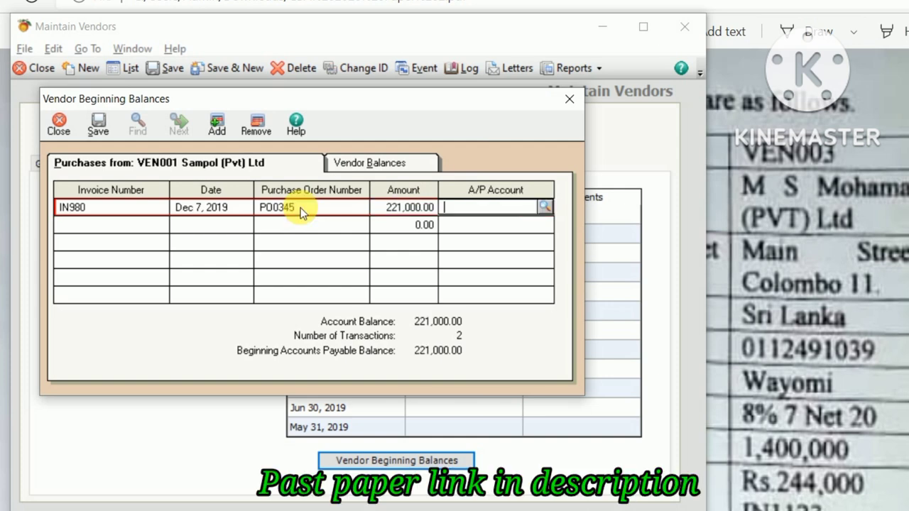
left_click(543, 206)
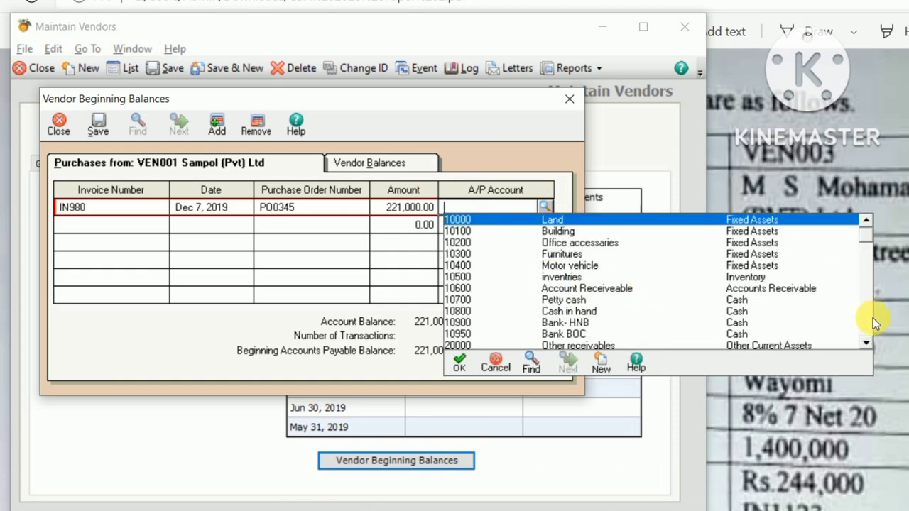
scroll(867, 342, "down", 2)
scroll(866, 340, "down", 3)
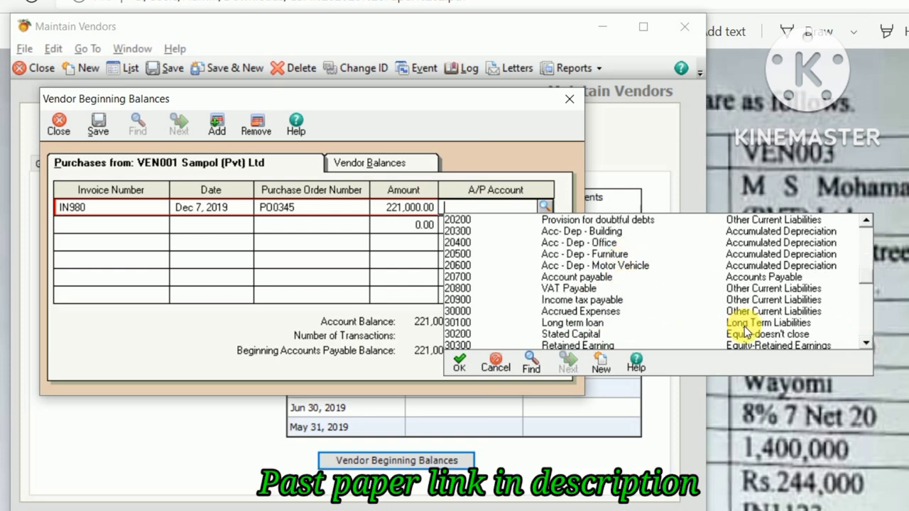
double_click(613, 276)
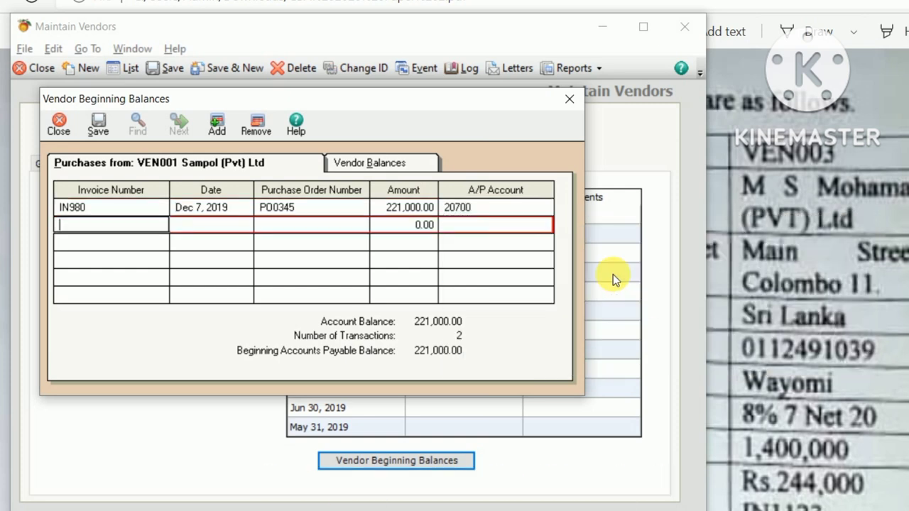
left_click(98, 125)
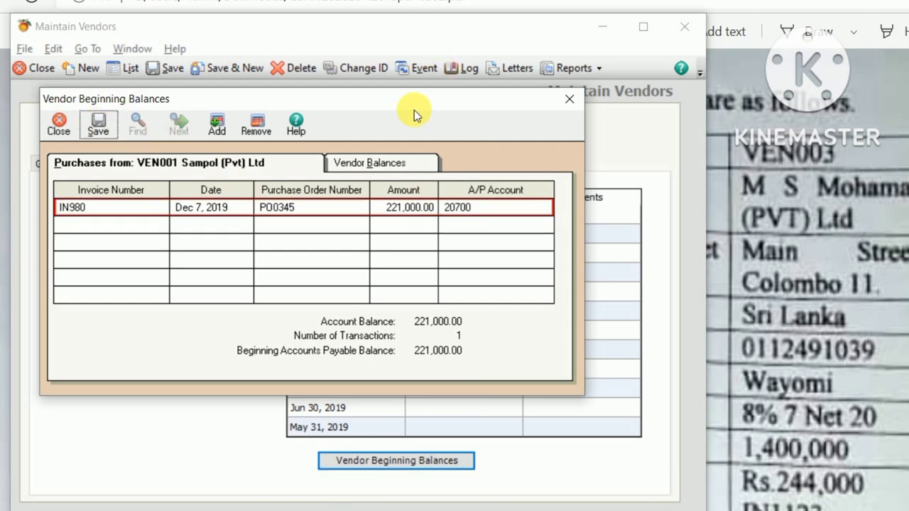
left_click(575, 99)
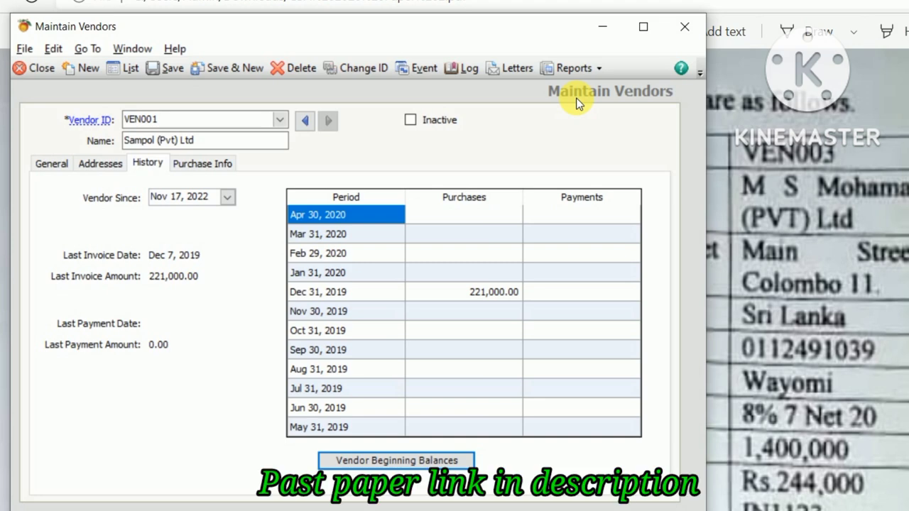
Step: Save VEN001 and start a new vendor record with ID VEN002
left_click(248, 68)
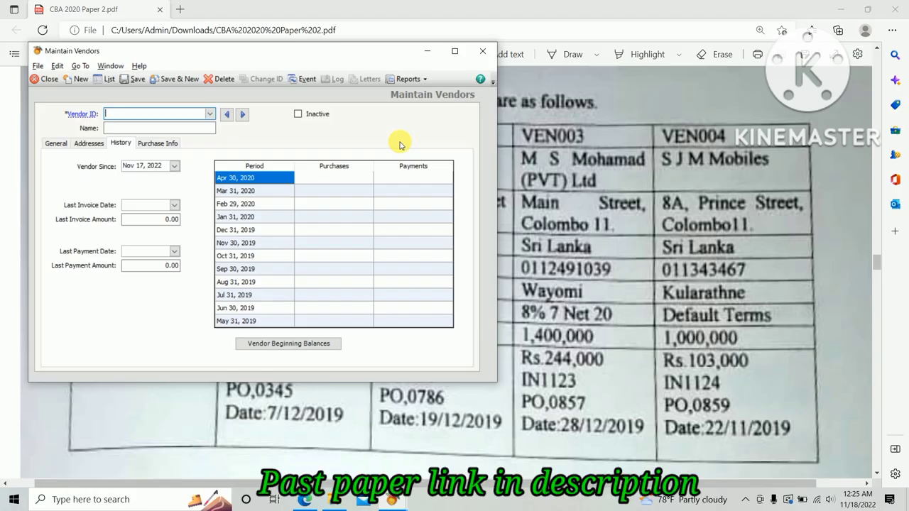
key("alt+Tab")
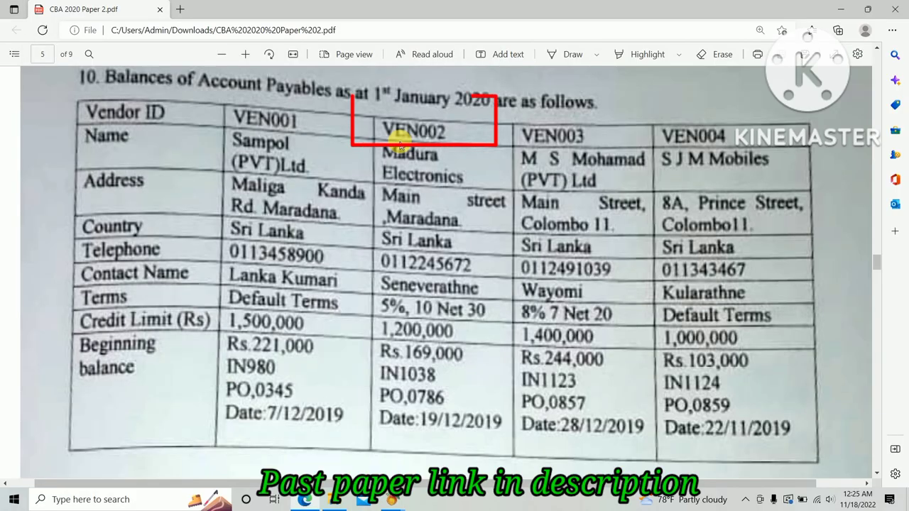
key("alt+Tab")
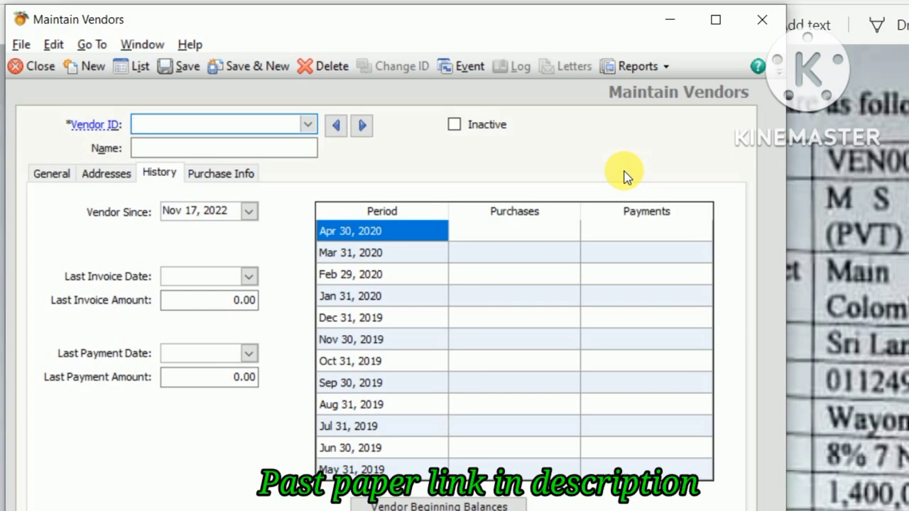
type("V")
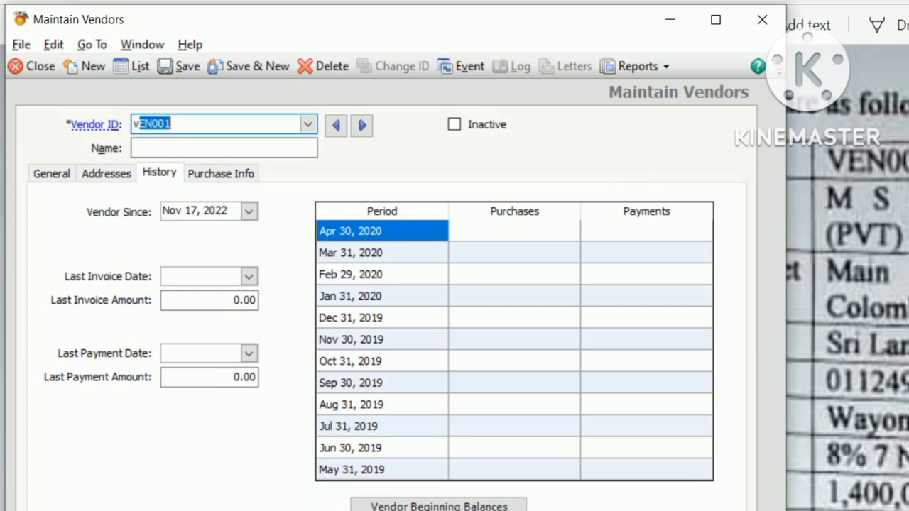
key("BackSpace")
key("BackSpace")
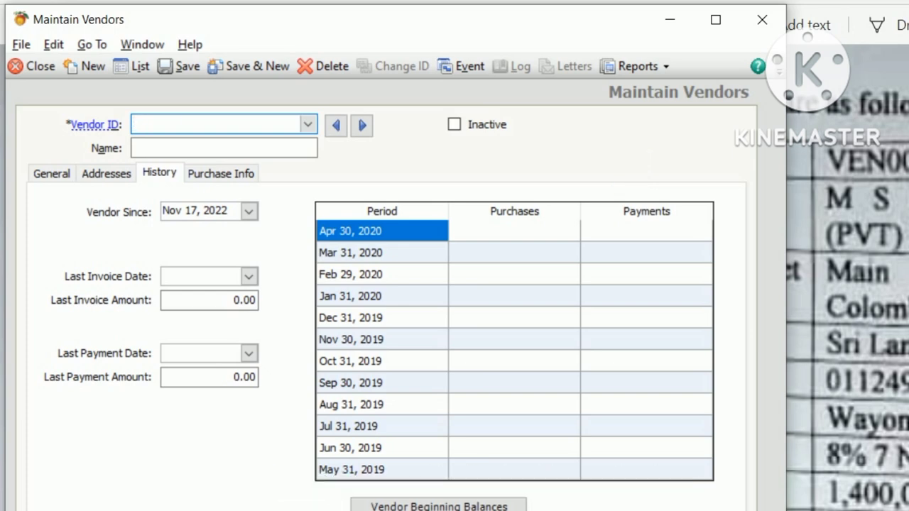
type("VEN")
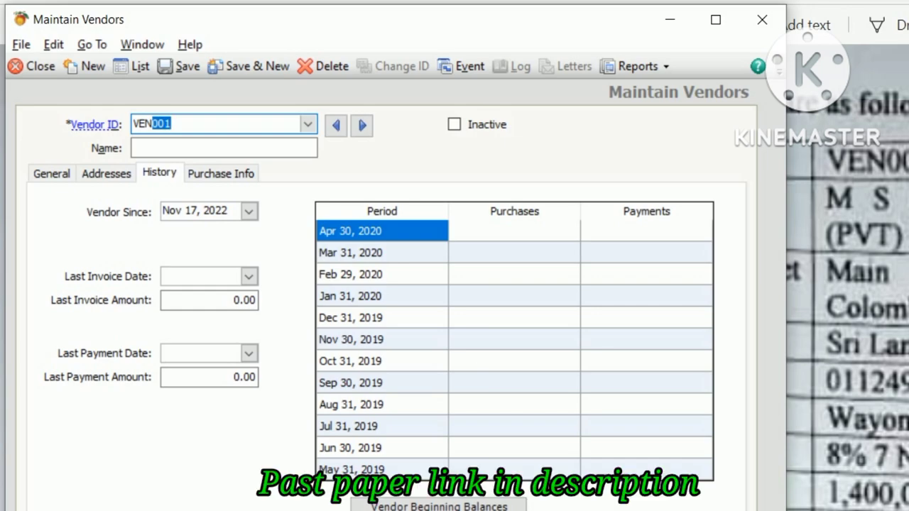
type("002")
key("Tab")
Step: Name vendor VEN002 Madura Electronics
key("alt+Tab")
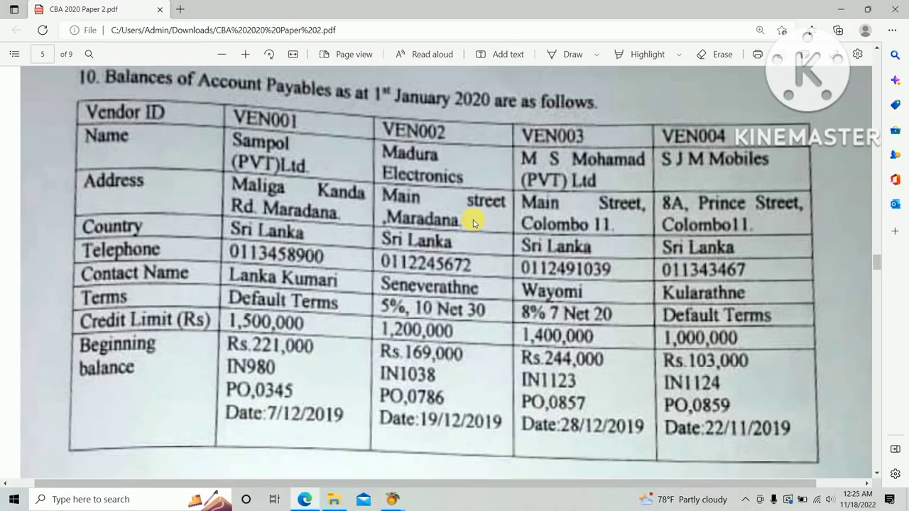
key("alt+Tab")
type("Ma")
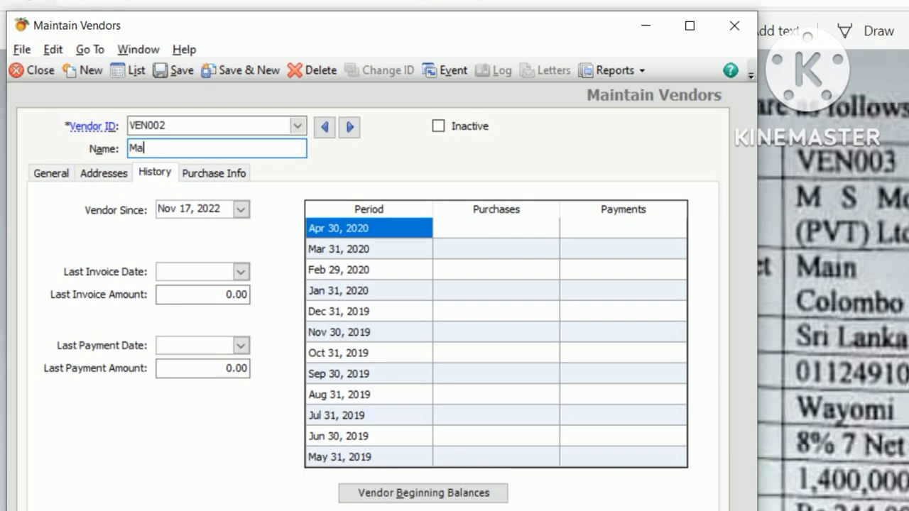
type("dura Electro")
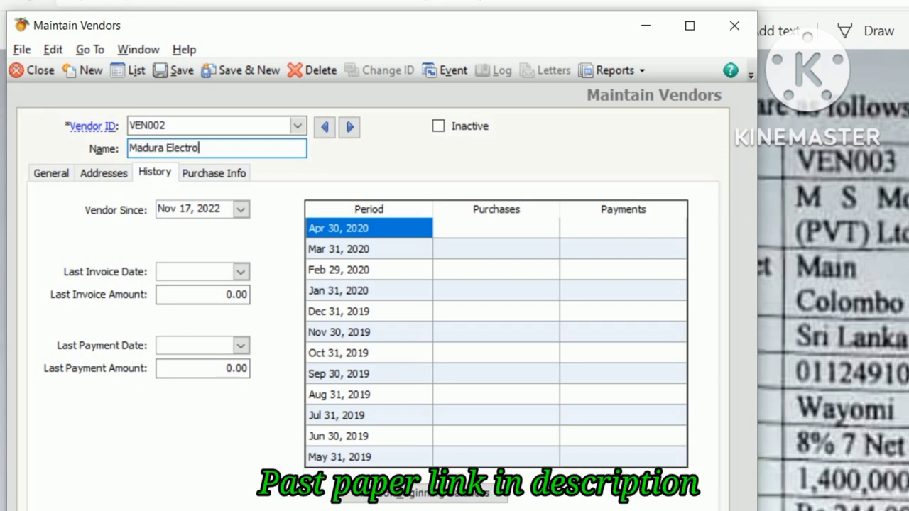
type("nics")
key("Tab")
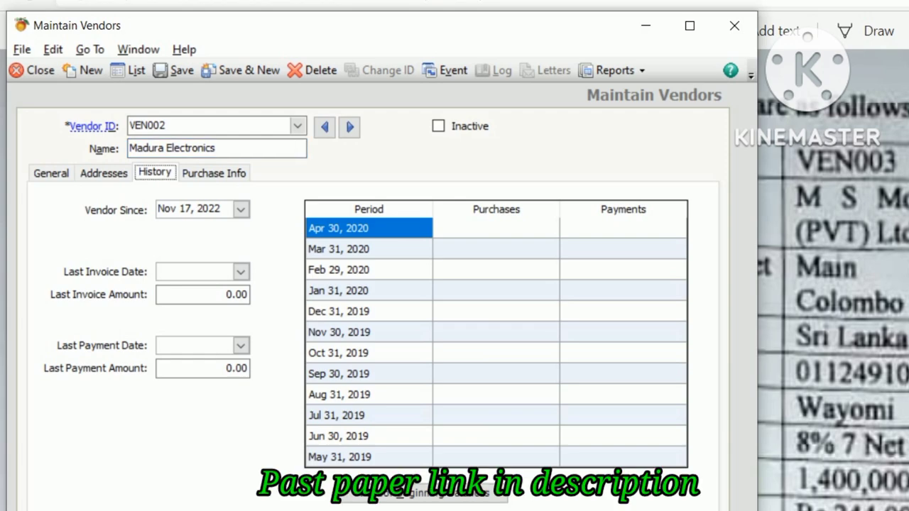
left_click(63, 169)
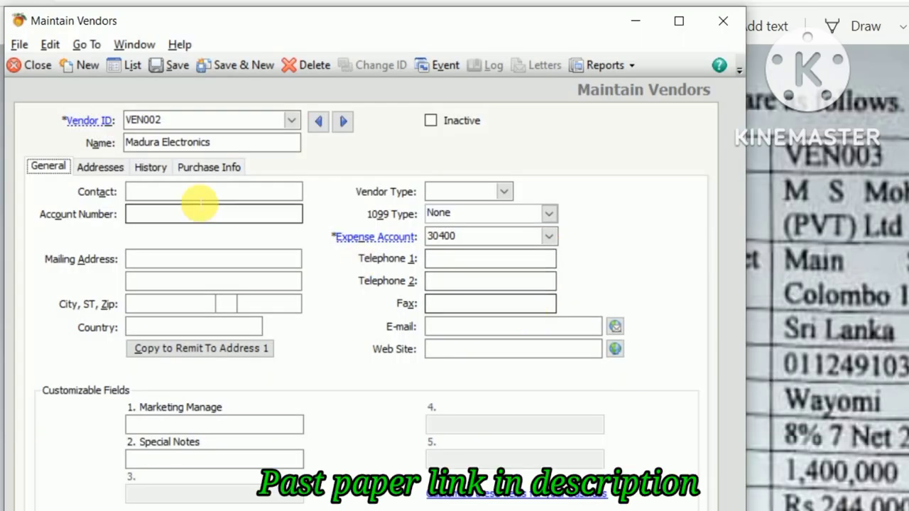
Step: Enter VEN002's two address lines, city Maradana and country Srilanka
left_click(152, 261)
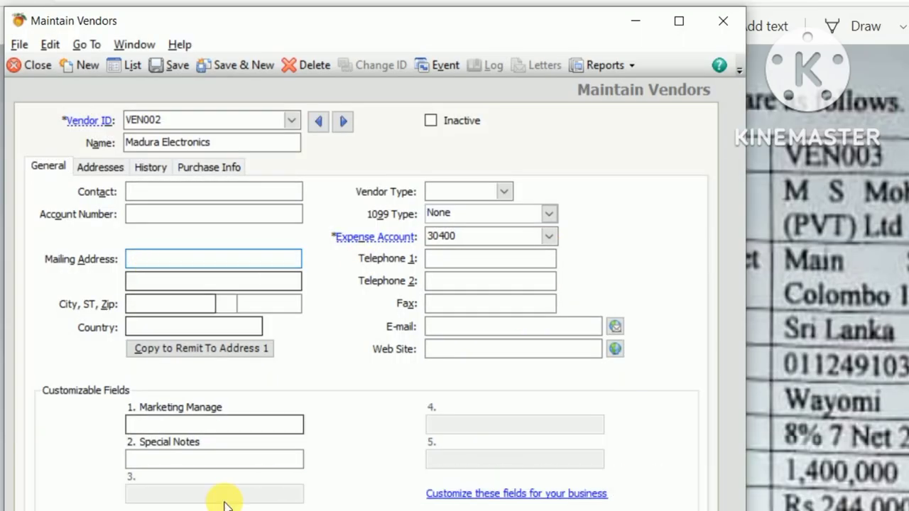
type("Main S")
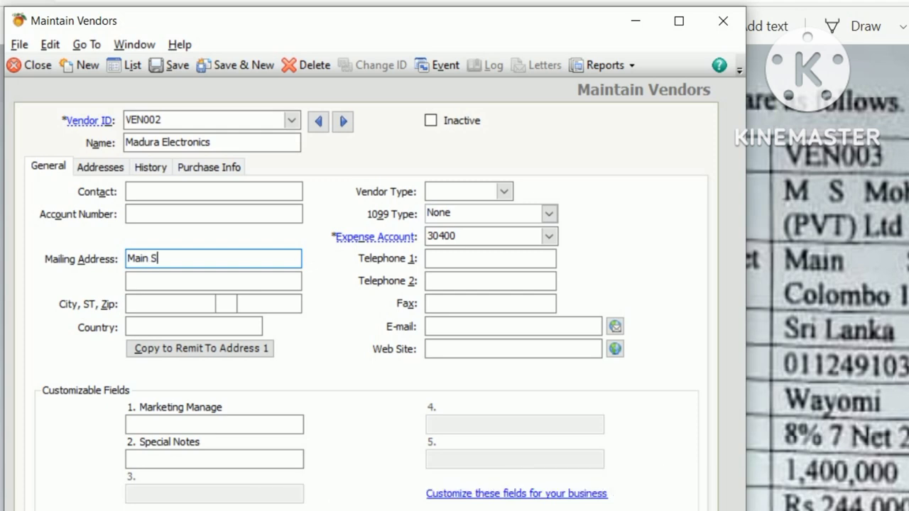
type("treet")
key("Tab")
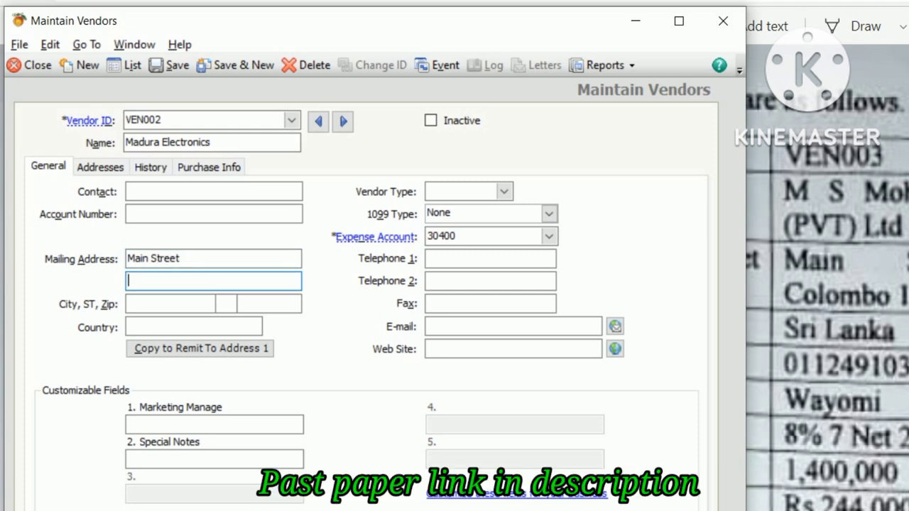
type("Maradana")
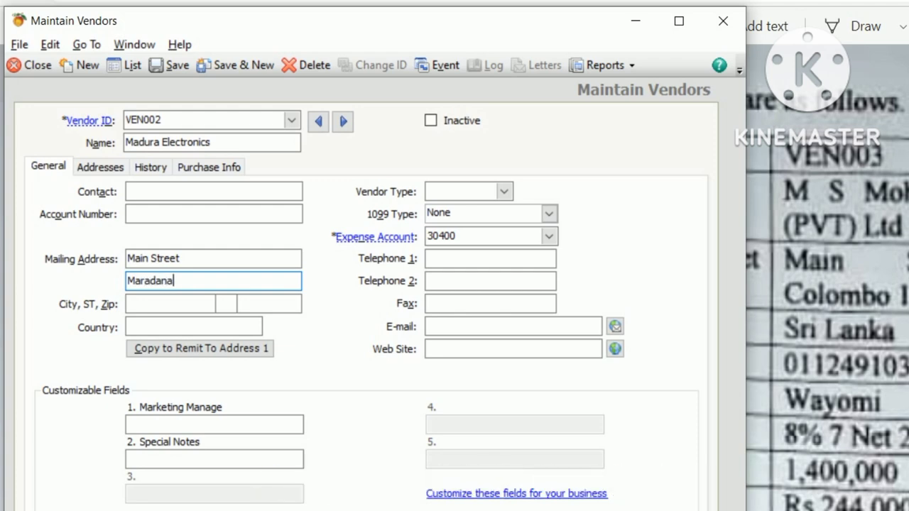
key("Tab")
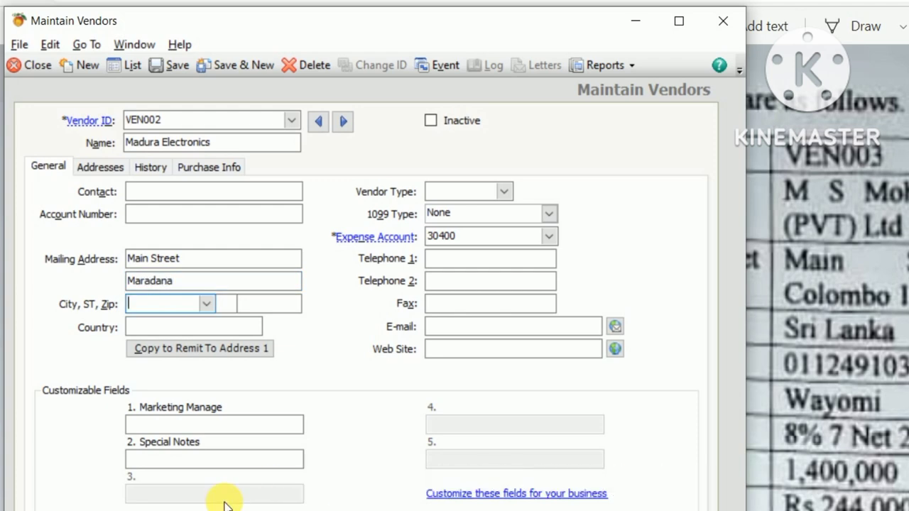
type("Ma")
key("Tab")
key("Tab")
key("Tab")
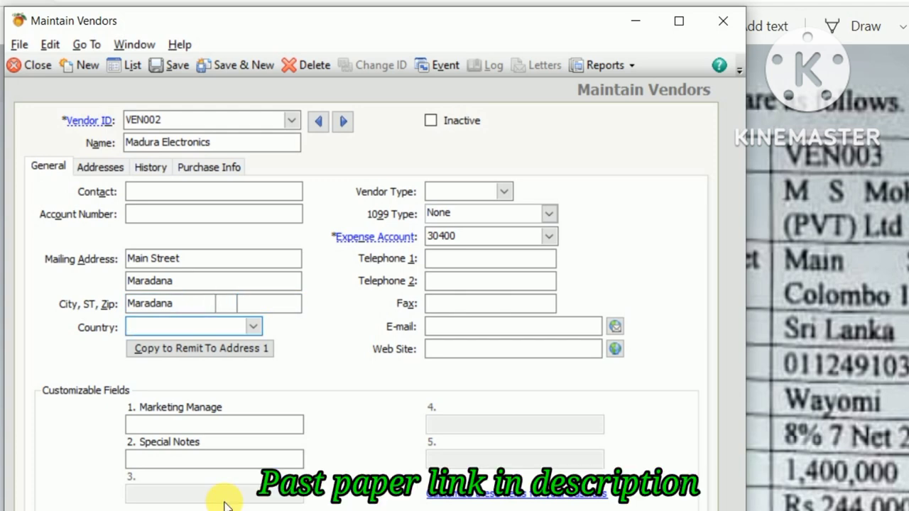
type("Srilanka")
key("Tab")
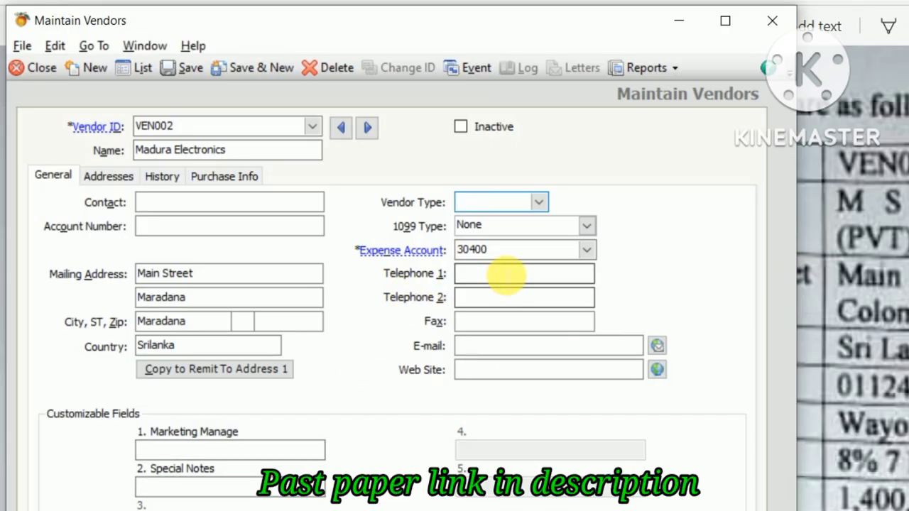
Step: Enter VEN002's Telephone 1 number and contact person's name from the past-paper table
left_click(504, 276)
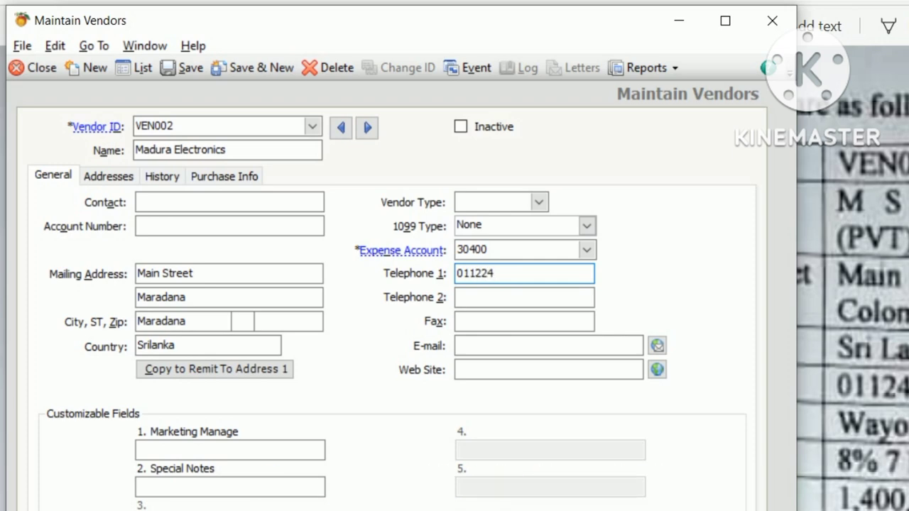
key("alt+Tab")
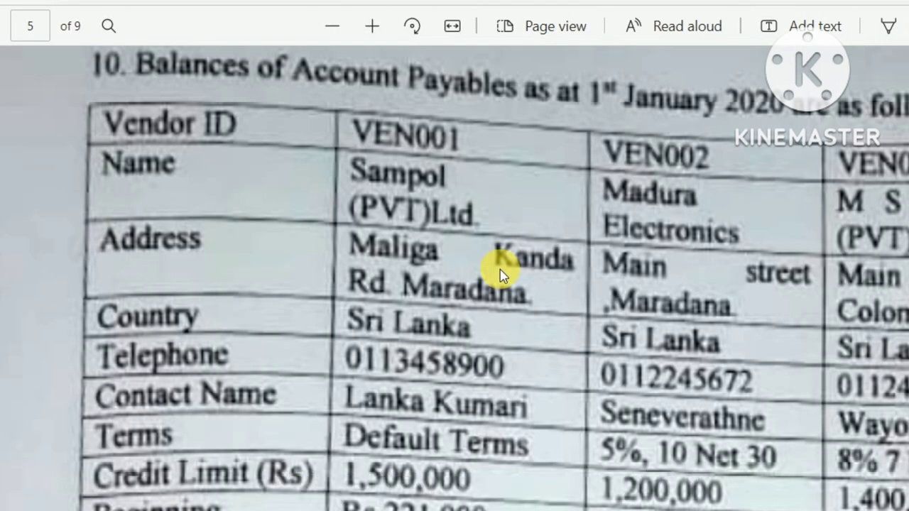
key("alt+Tab")
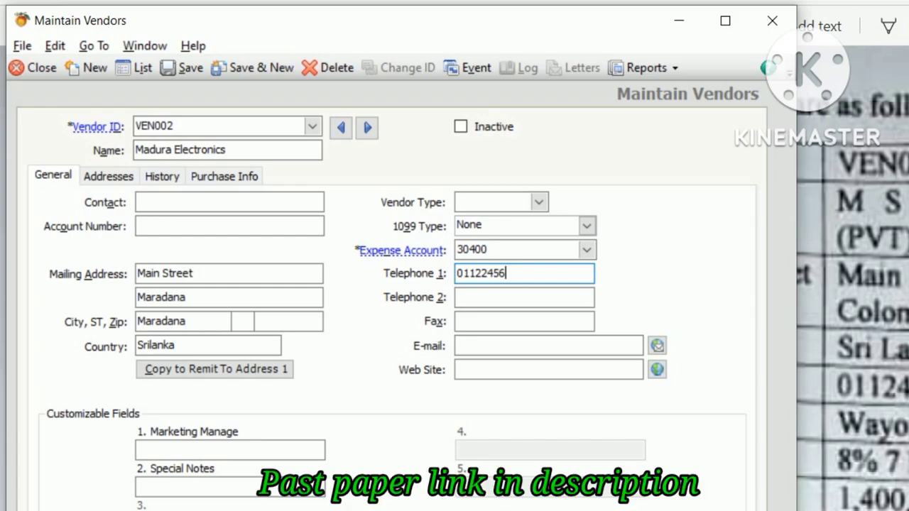
key("Tab")
key("alt+Tab")
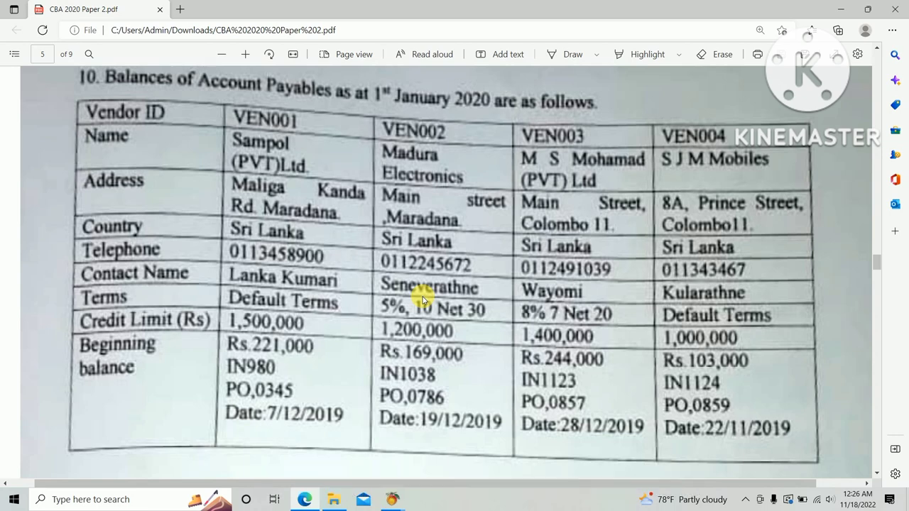
key("alt+Tab")
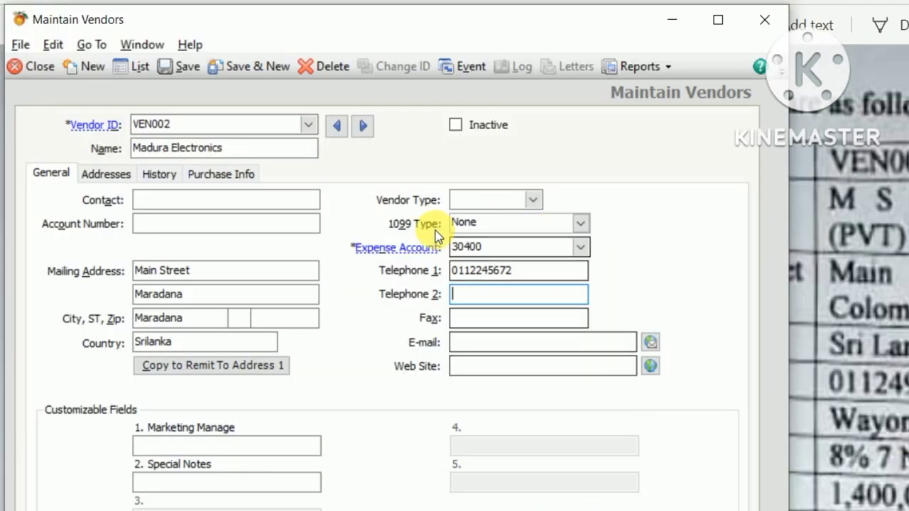
left_click(181, 209)
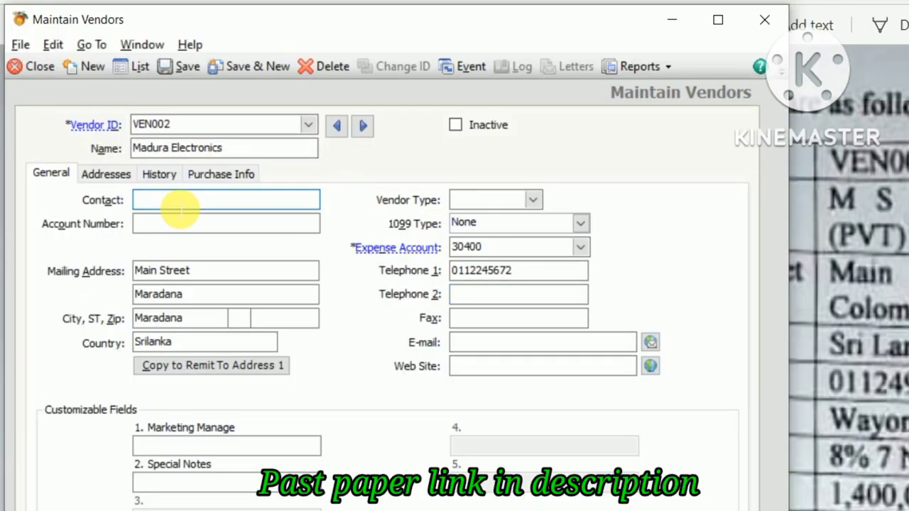
type("Seneva")
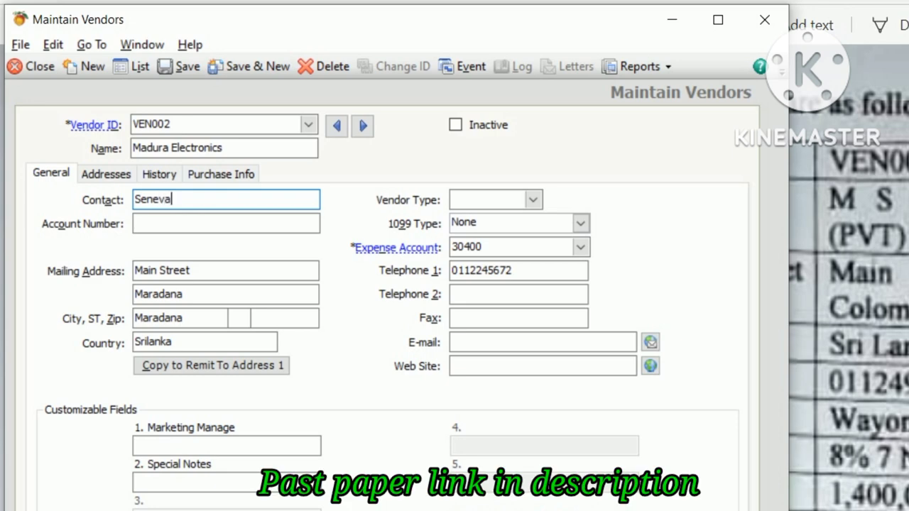
type("rathne")
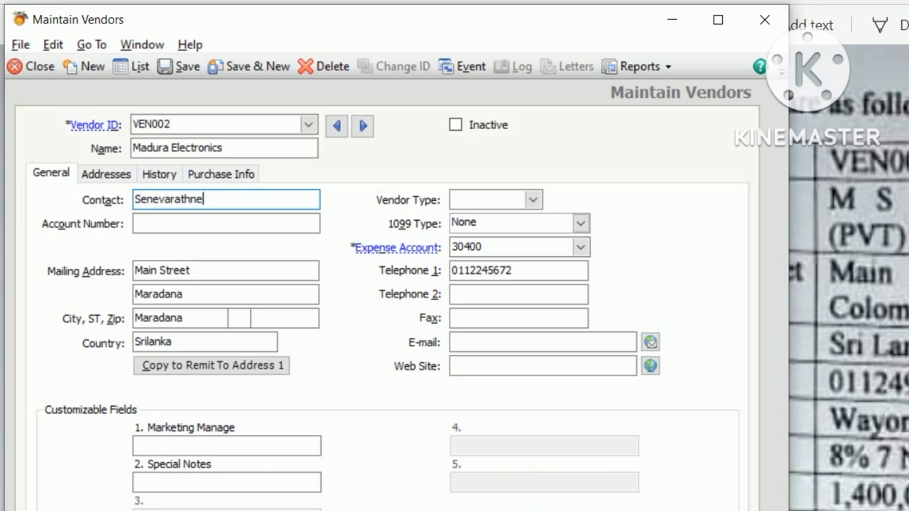
key("Tab")
key("alt+Tab")
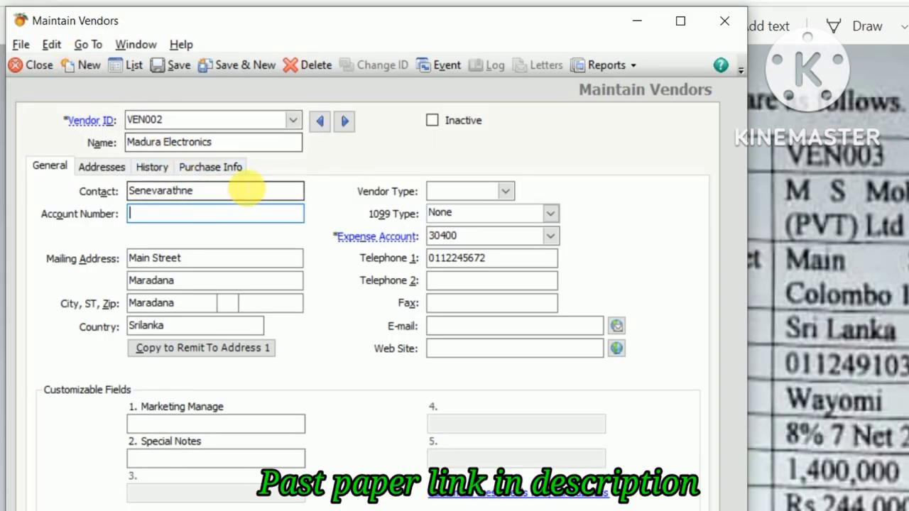
Step: Give VEN002 custom purchase terms of 5% discount in 10 days, net 30
left_click(232, 170)
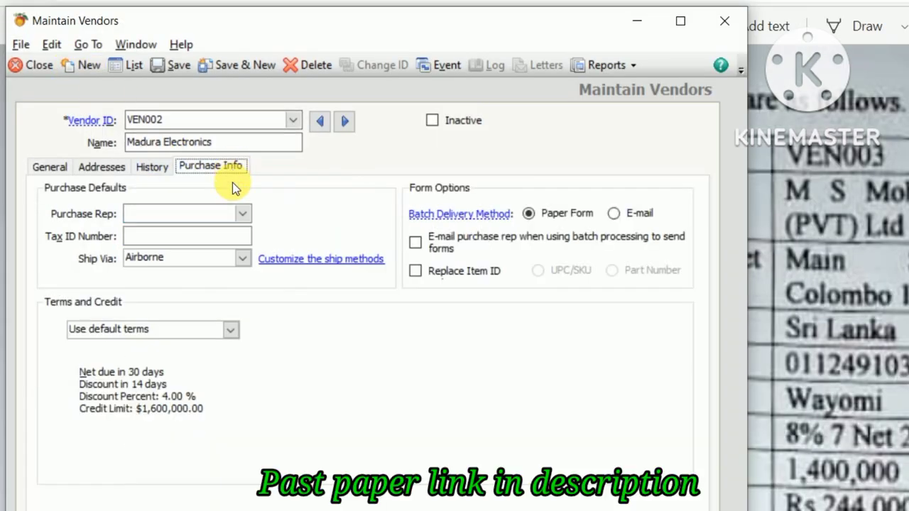
left_click(232, 330)
left_click(235, 329)
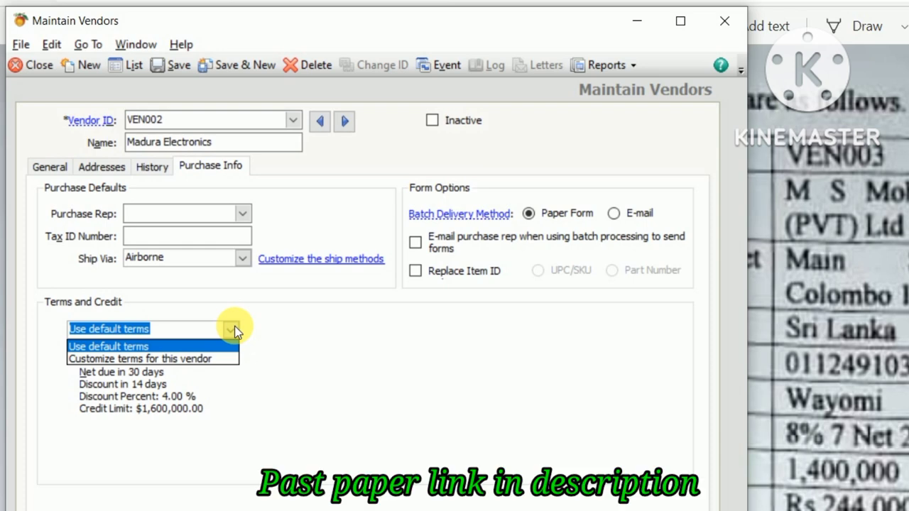
left_click(138, 361)
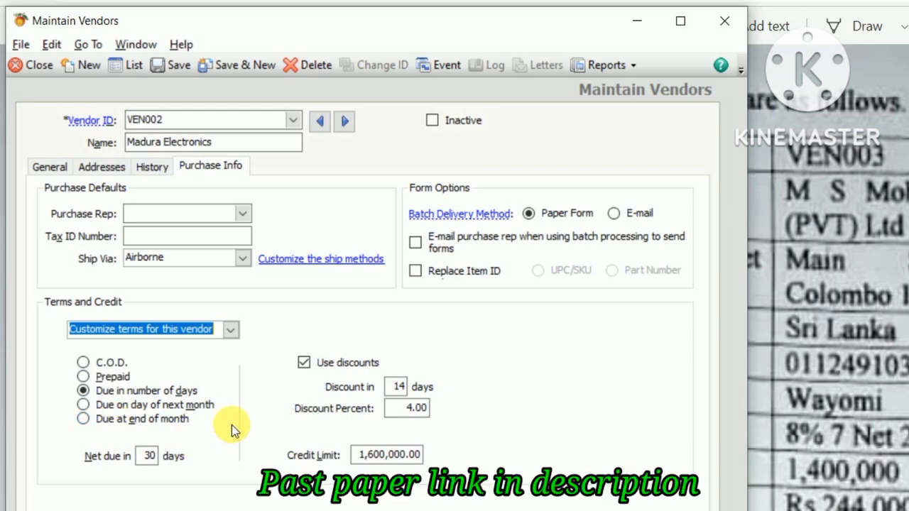
left_click(389, 388)
key("alt+Tab")
key("alt+Tab")
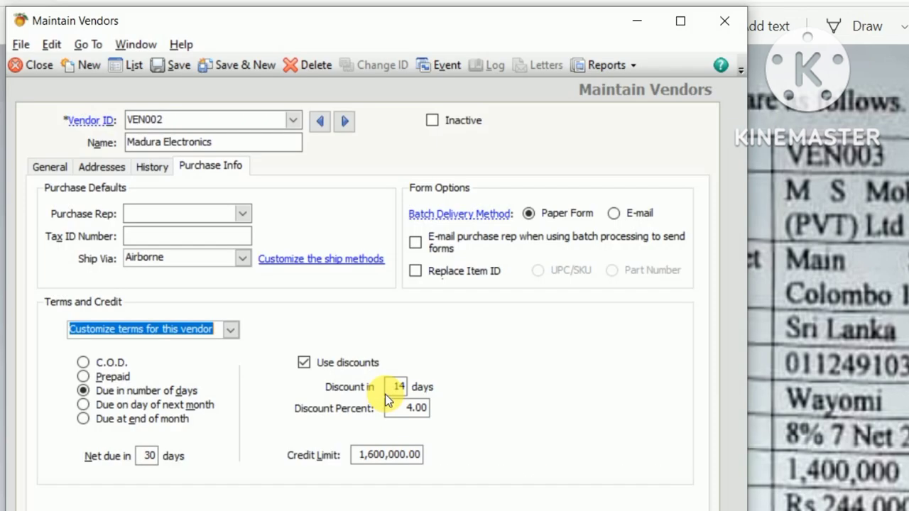
key("alt+Tab")
key("alt+Tab")
double_click(396, 386)
type("10")
key("Tab")
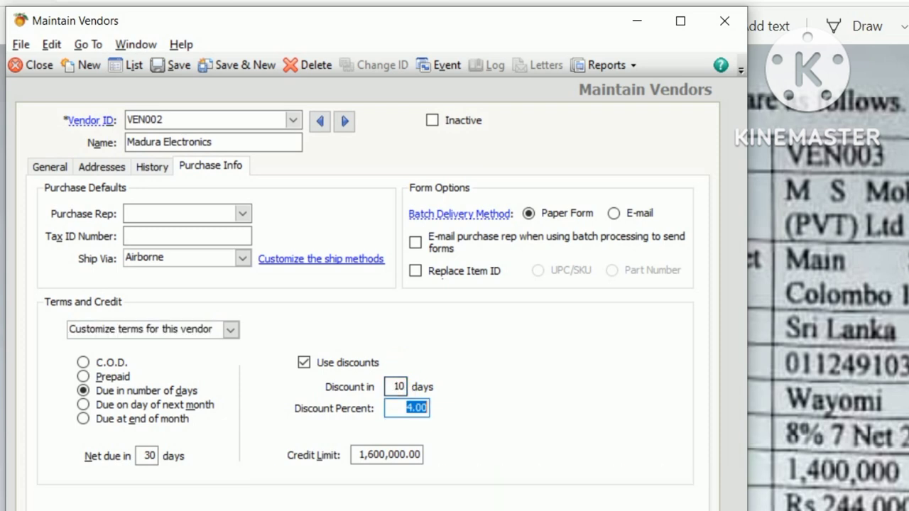
type("5")
Step: Enter a 1,200,000 credit limit and save the VEN002 vendor record
key("Tab")
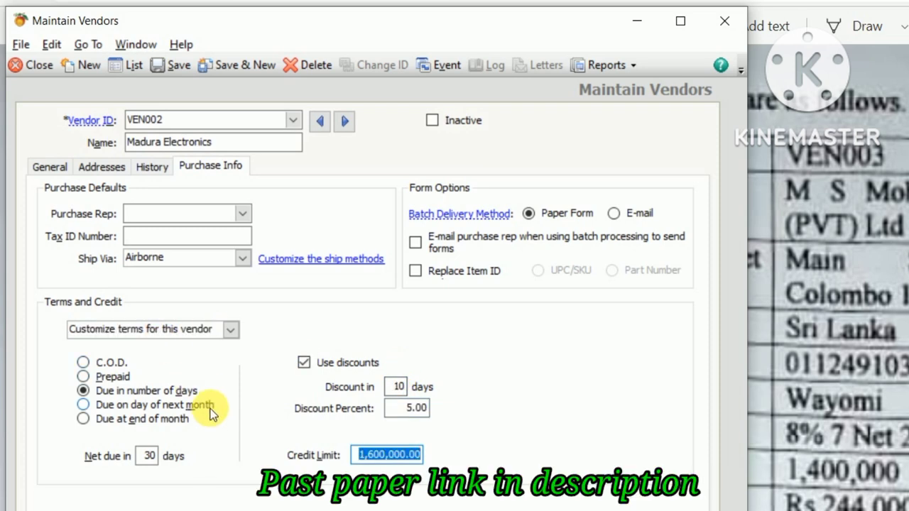
key("alt+Tab")
key("alt+Tab")
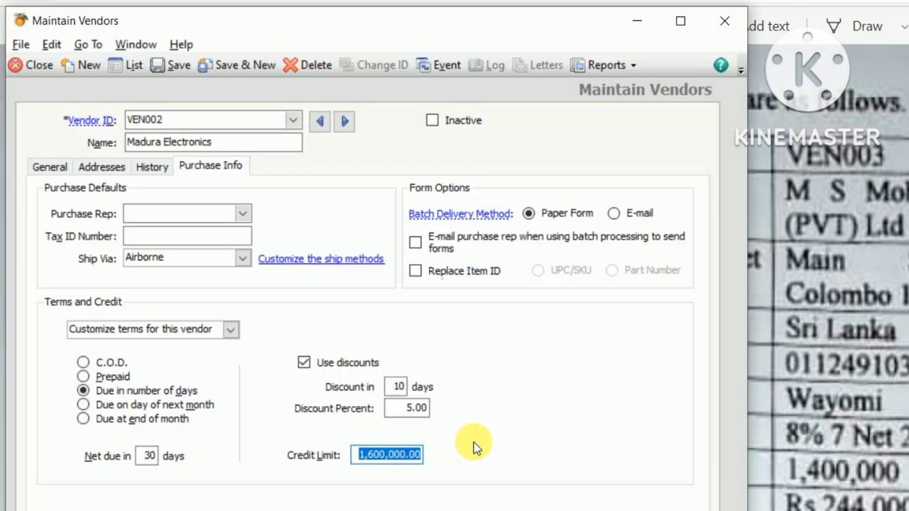
type("1,200,")
type("00")
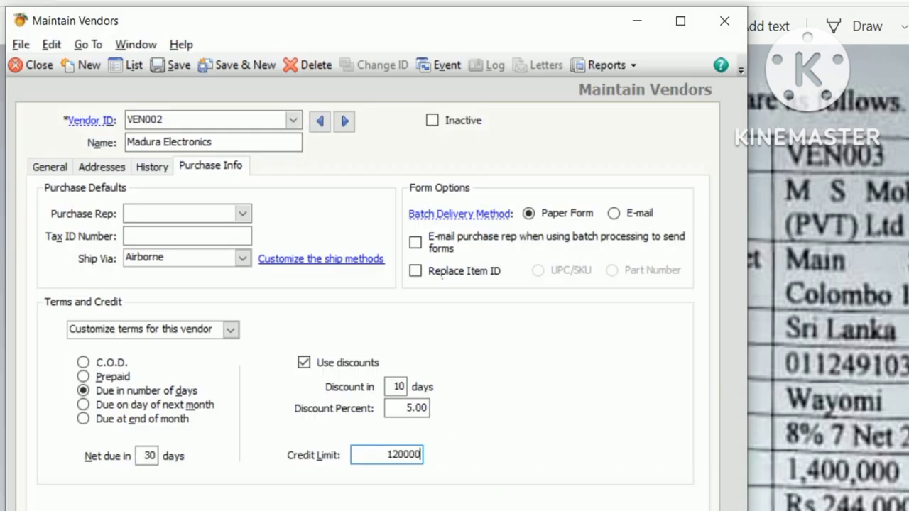
key("Tab")
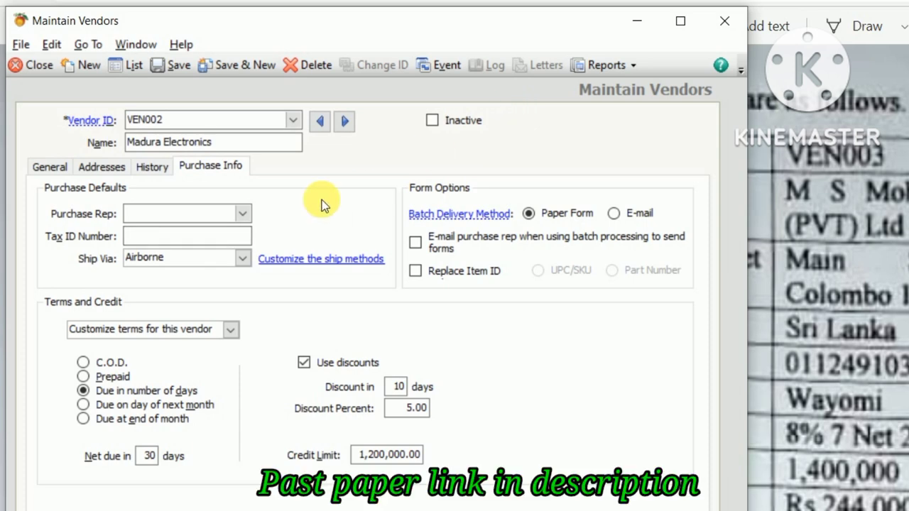
left_click(163, 69)
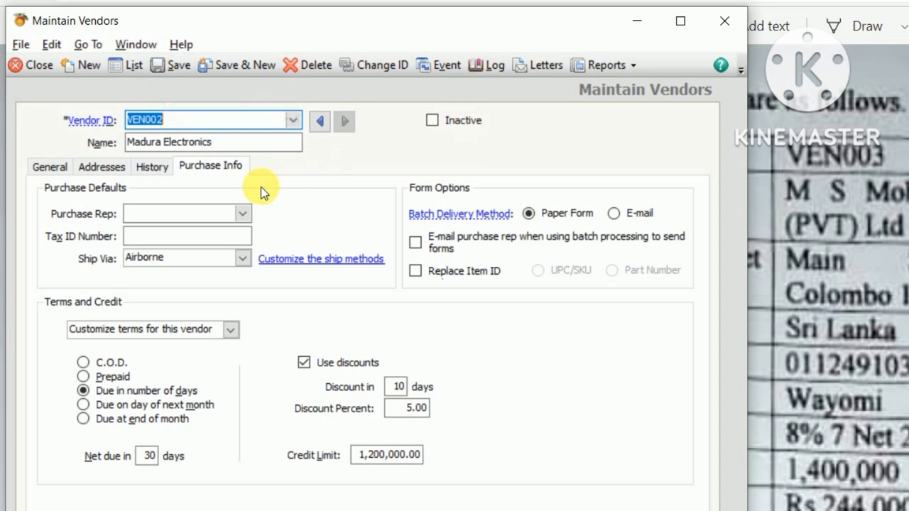
Step: Open VEN002's Vendor Beginning Balances from the History tab and enter invoice number IN1038
left_click(141, 172)
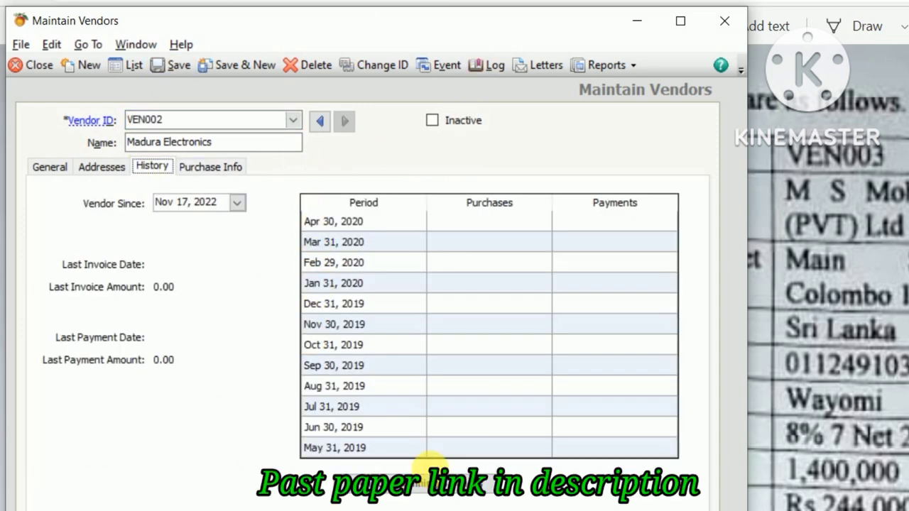
left_click(430, 485)
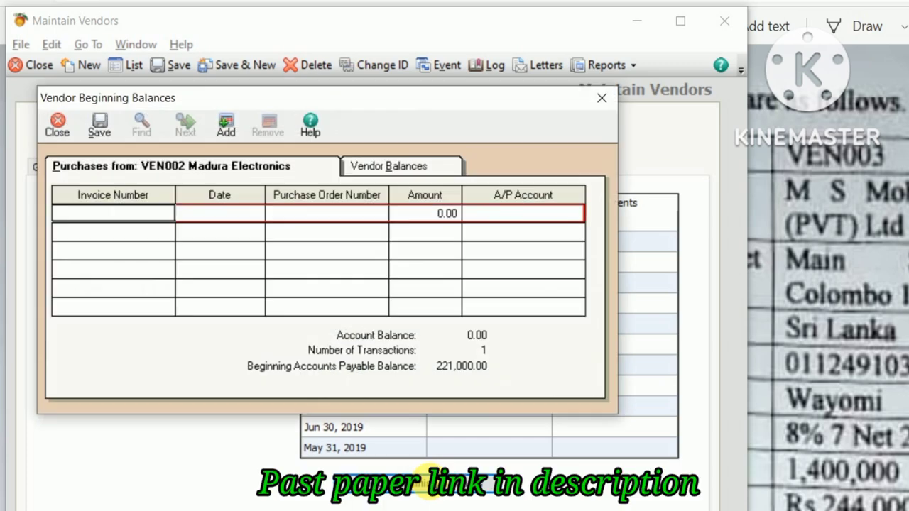
key("alt+Tab")
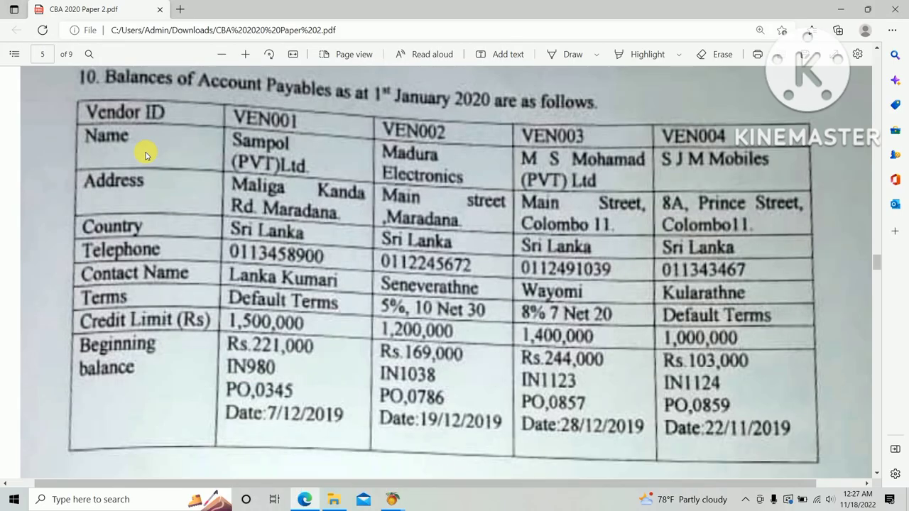
key("alt+Tab")
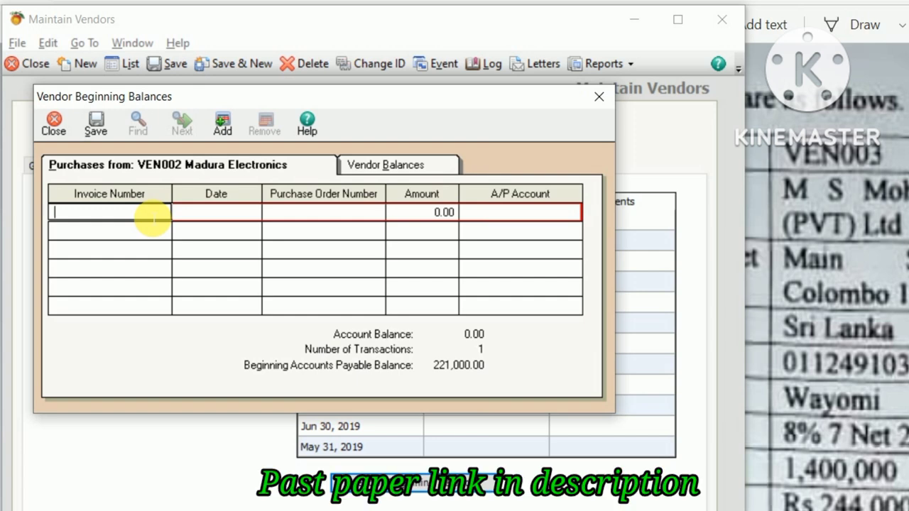
type("IN")
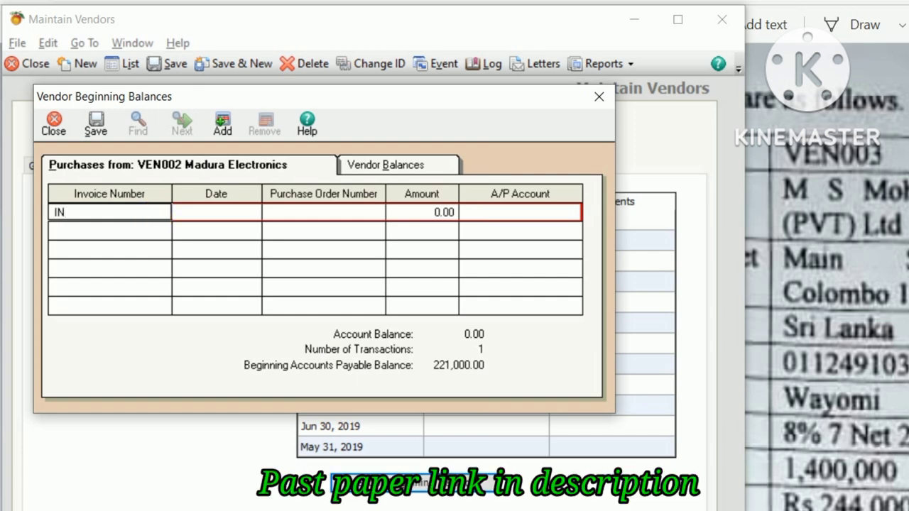
type("1038")
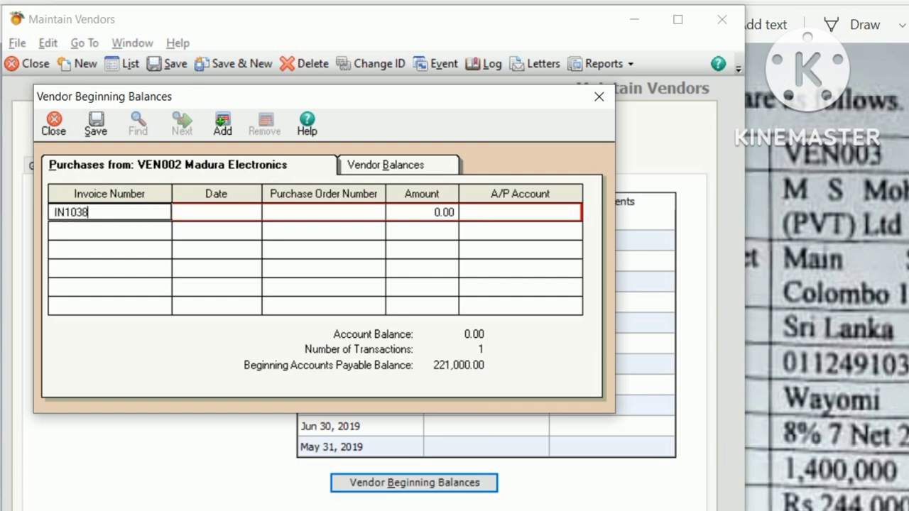
key("Tab")
key("alt+Tab")
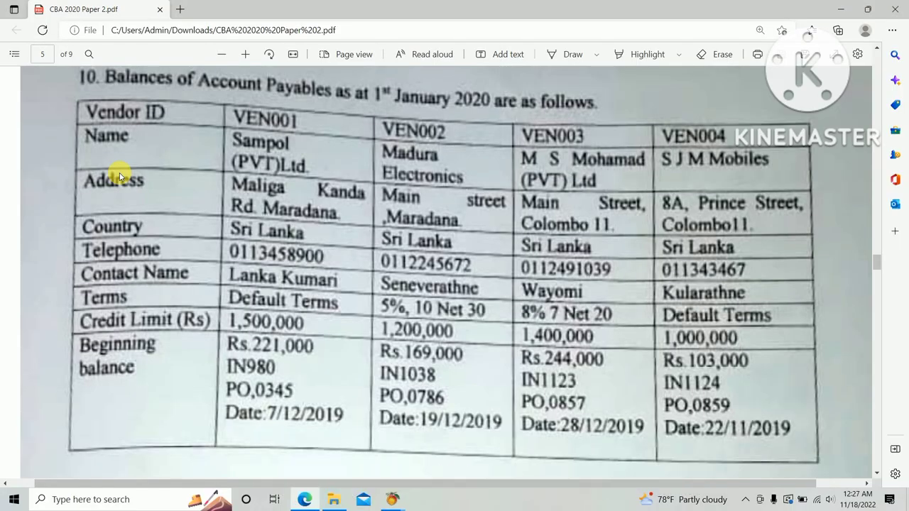
key("alt+Tab")
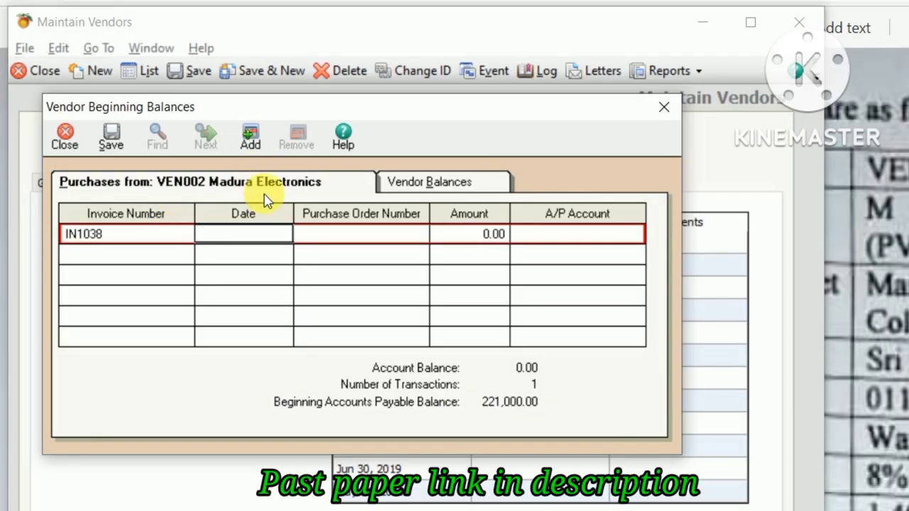
Step: Set the IN1038 invoice date to Dec 19, 2019 using the calendar
left_click(263, 228)
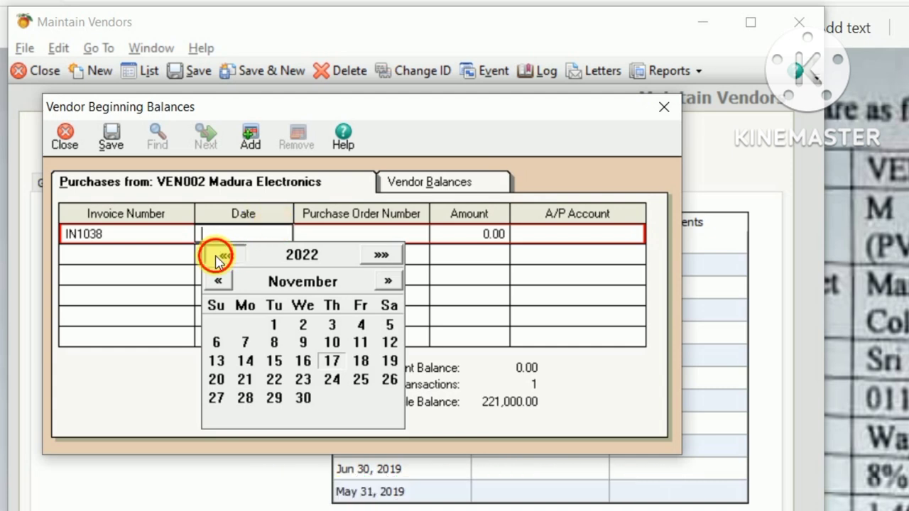
left_click(217, 260)
left_click(216, 260)
left_click(218, 259)
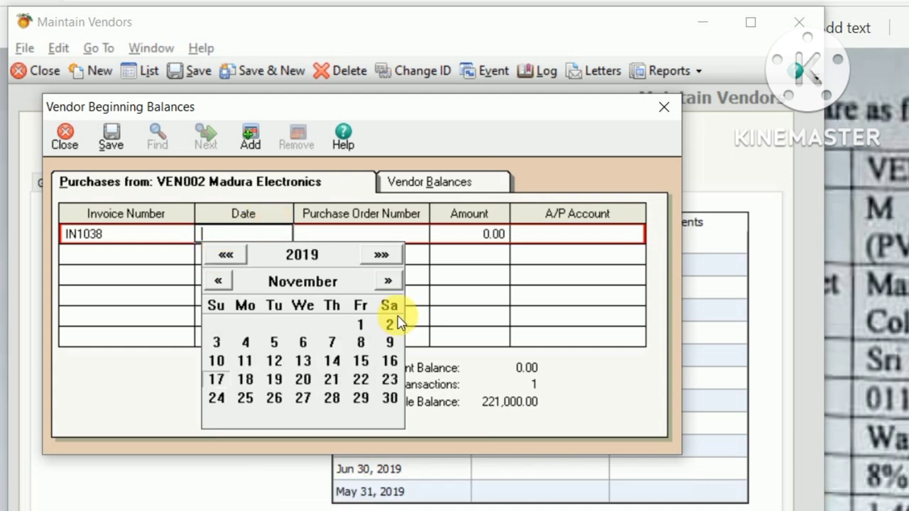
left_click(387, 281)
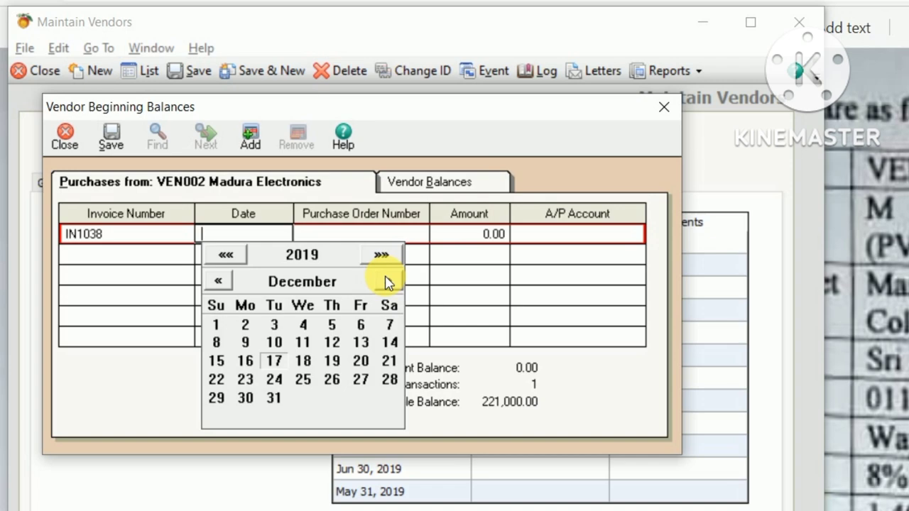
left_click(333, 364)
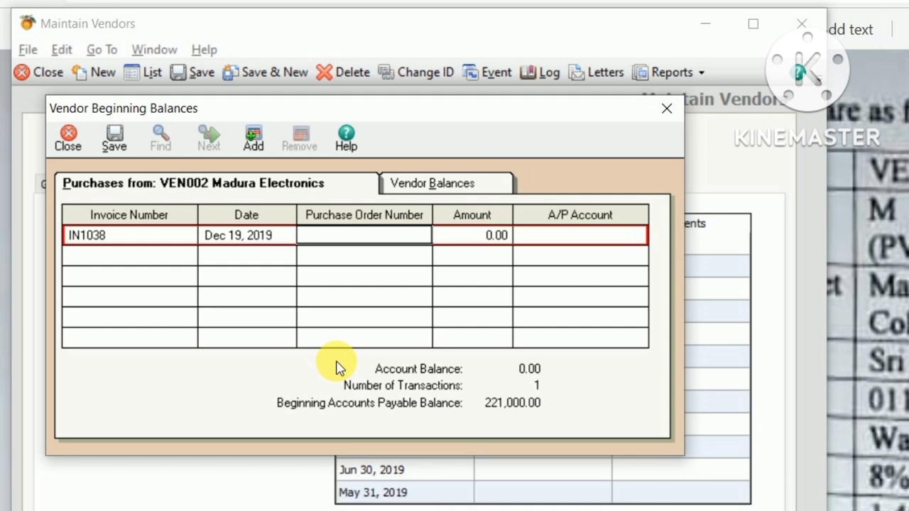
Step: Enter PO0786, amount 169,000.00 and A/P account 20700, then save the balance
type("PO")
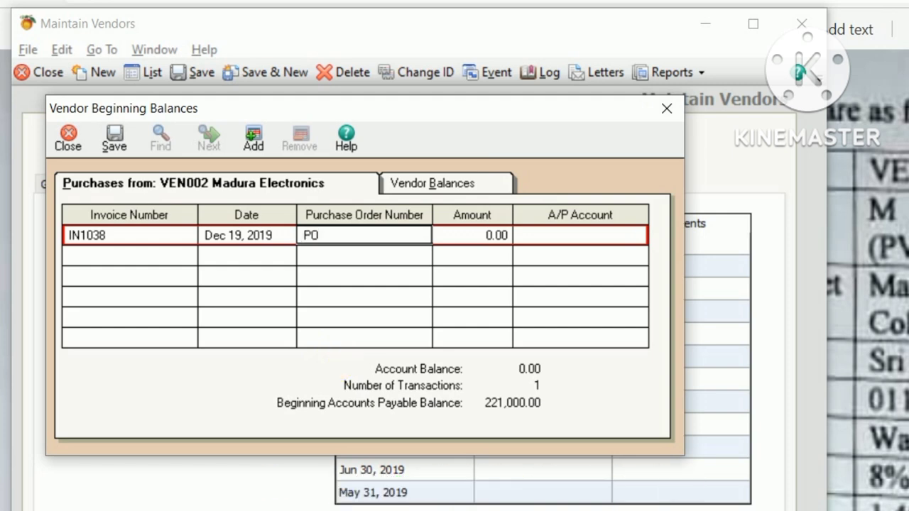
type("0786")
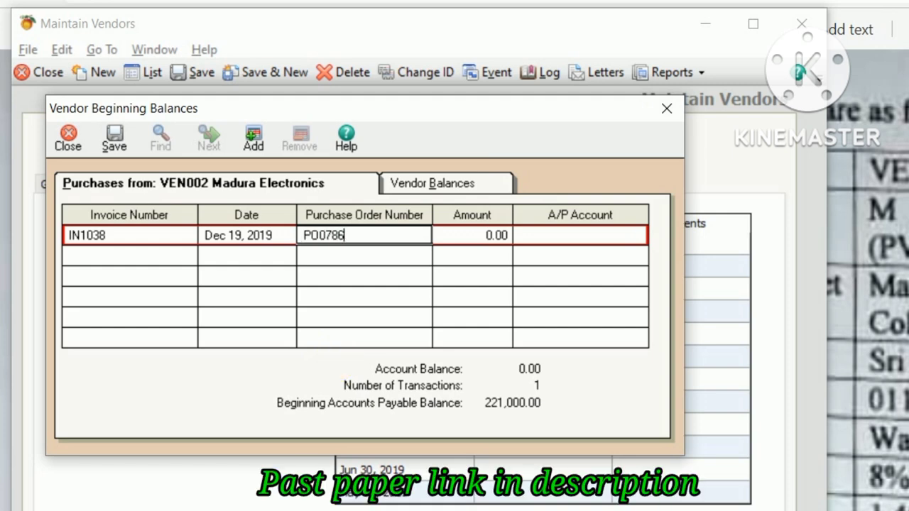
key("Tab")
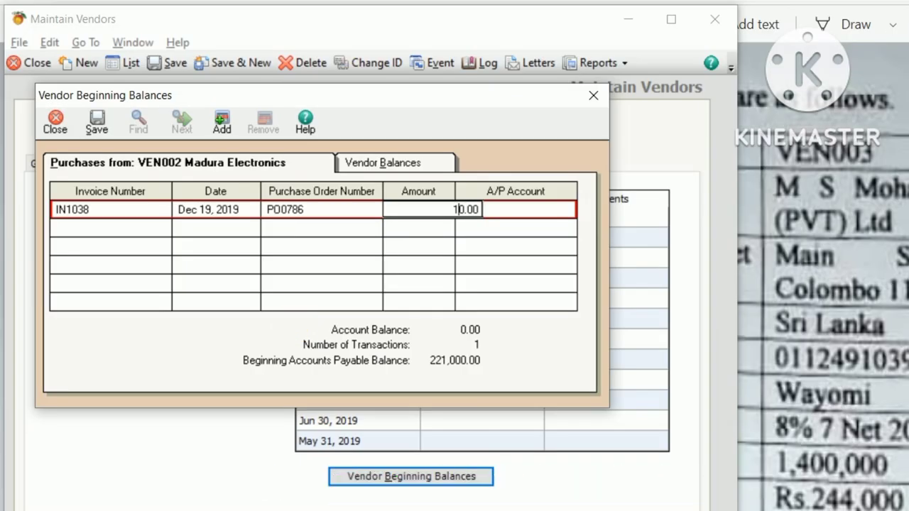
type("169,")
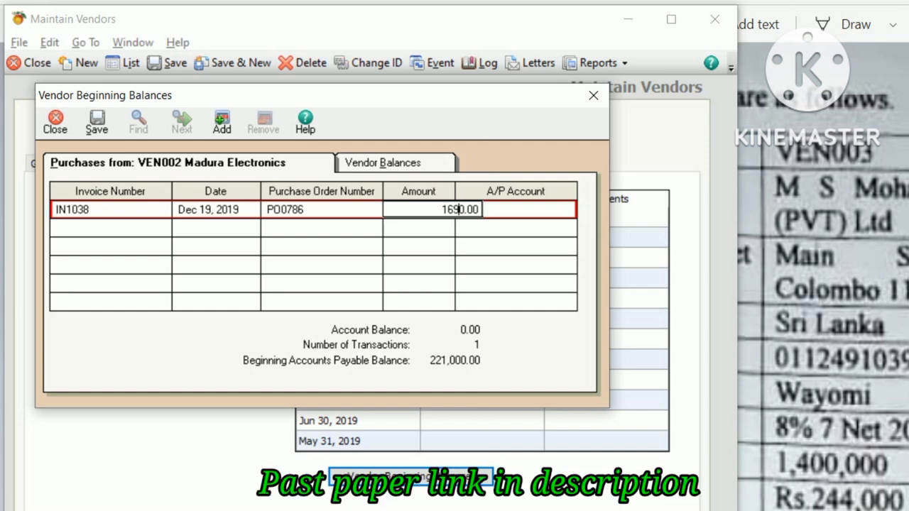
type("00")
key("Tab")
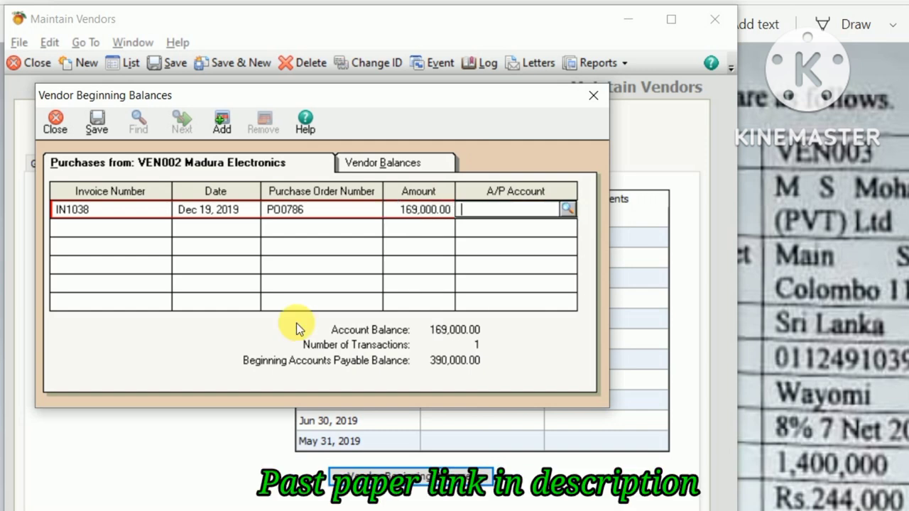
left_click(568, 206)
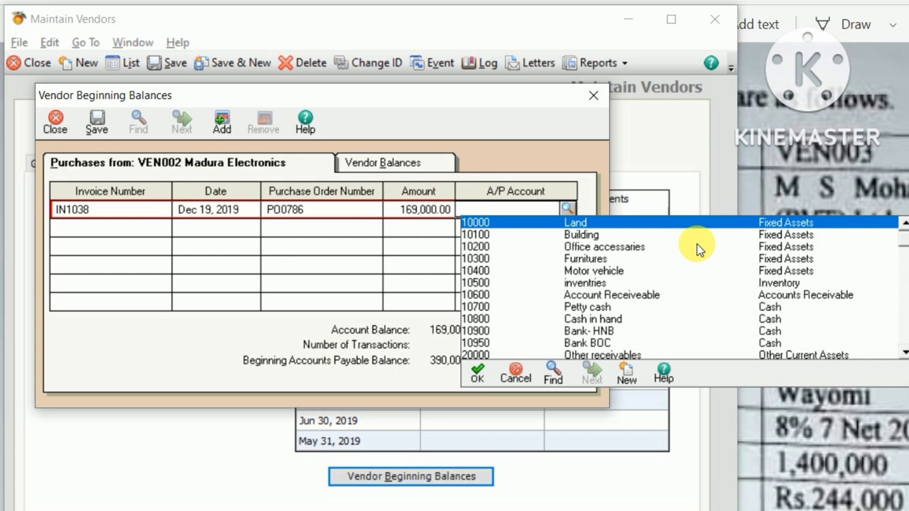
left_click(904, 352)
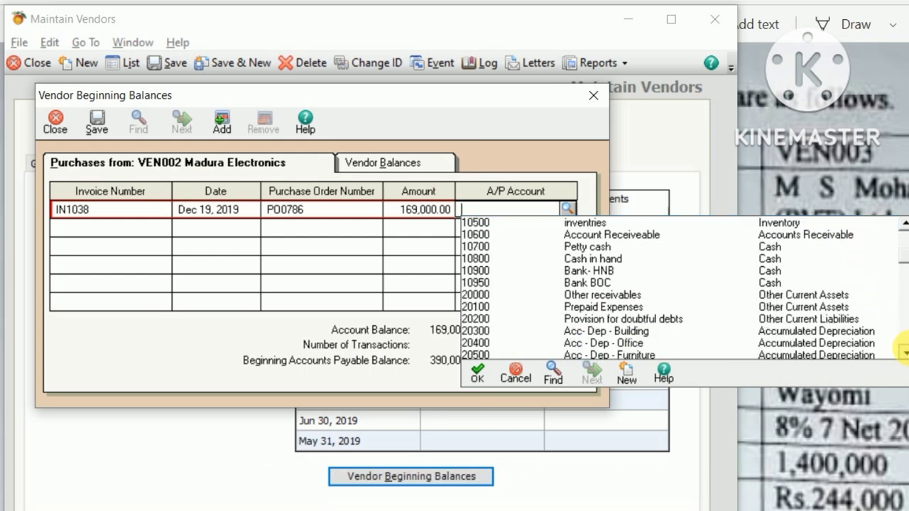
left_click_drag(904, 351, 903, 352)
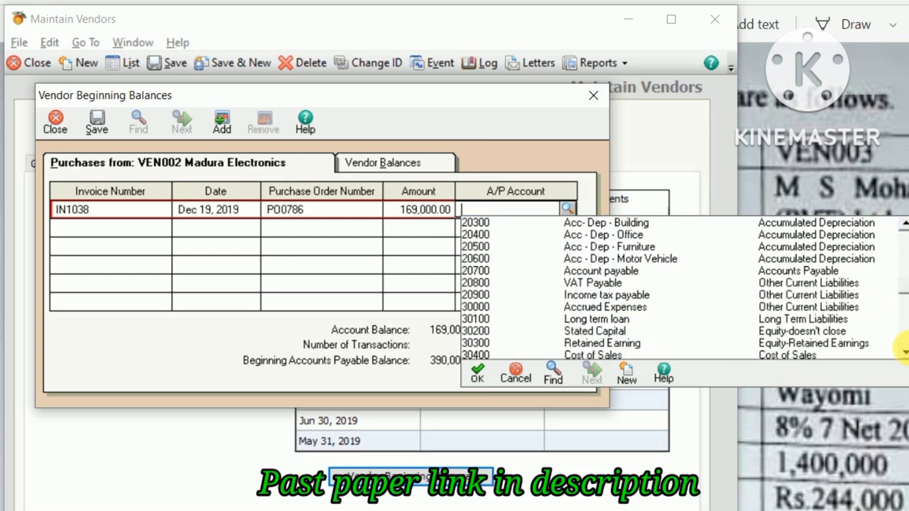
double_click(632, 271)
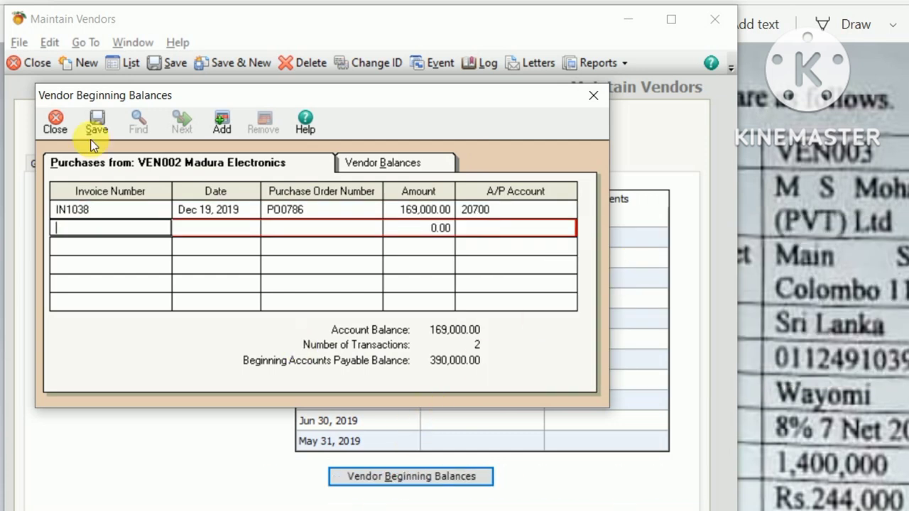
left_click(95, 125)
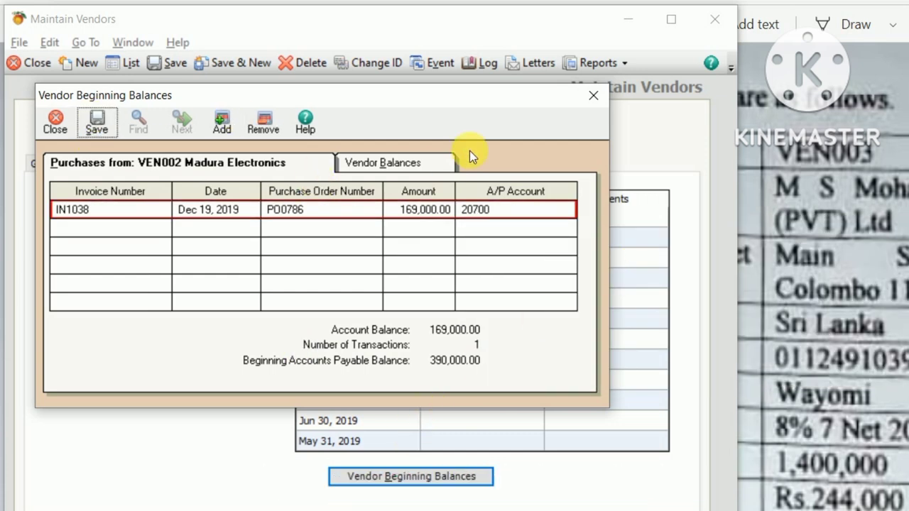
Step: Close the balances entry, Save & New VEN002, and close Maintain Vendors
left_click(593, 93)
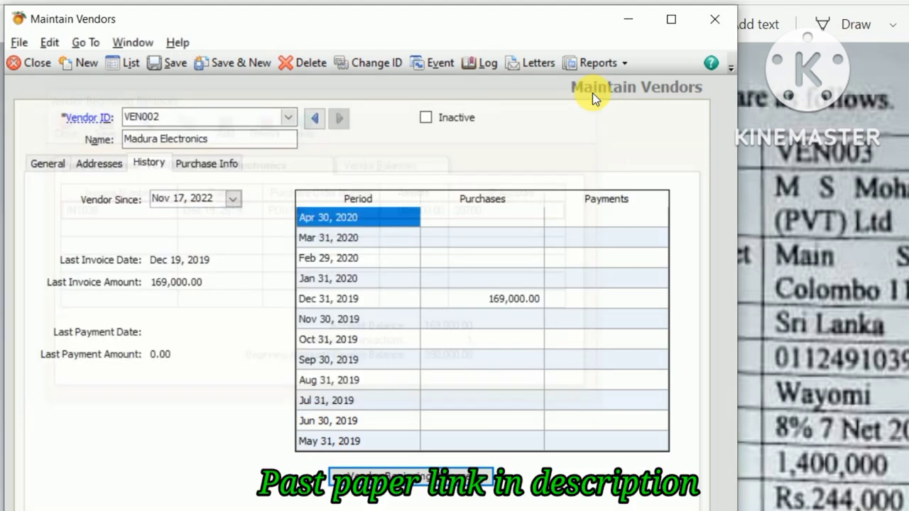
left_click(226, 61)
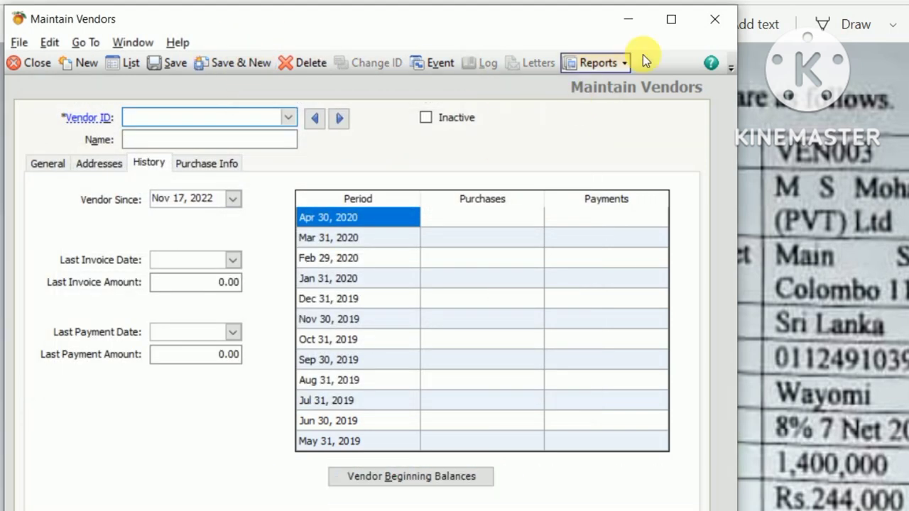
left_click(706, 20)
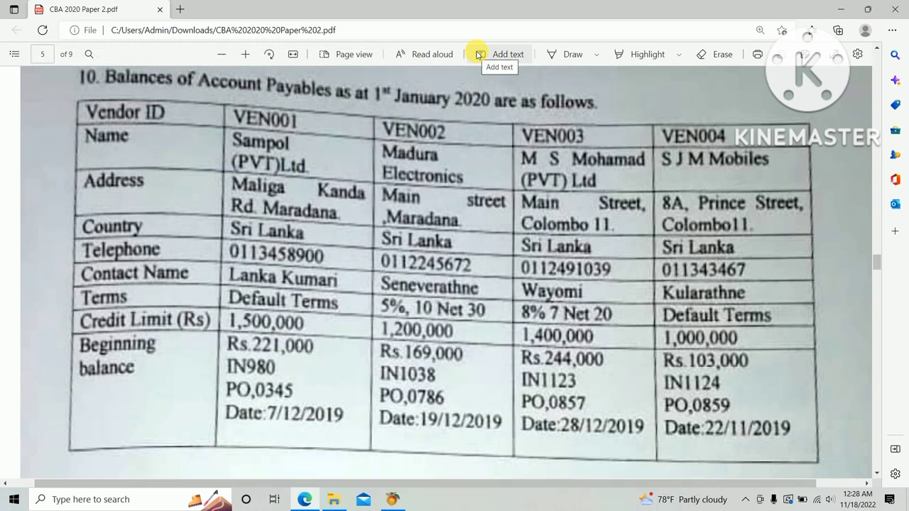